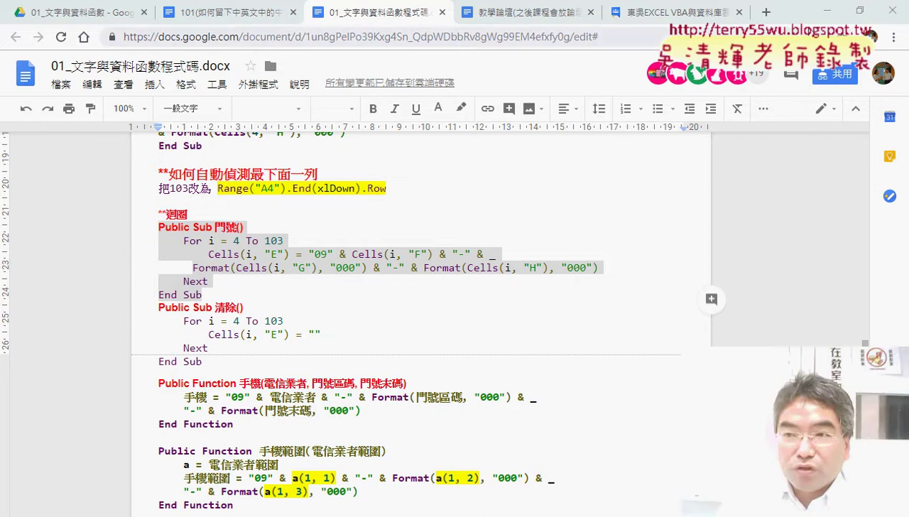
Bring up the VBA editor and widen its code window to show long lines
{"action": "key", "text": "alt+Tab"}
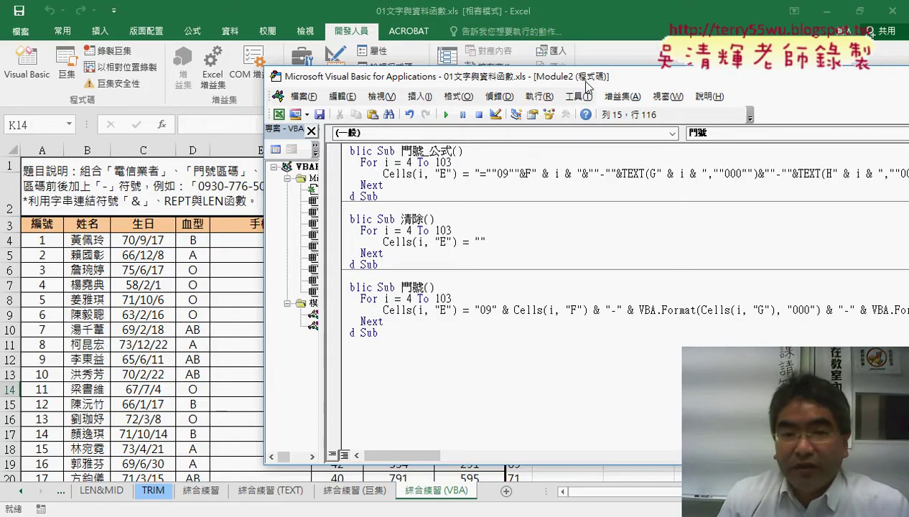
{"action": "mouse_move", "coordinate": [579, 80]}
{"action": "left_mouse_down"}
{"action": "mouse_move", "coordinate": [458, 65]}
{"action": "mouse_move", "coordinate": [432, 71]}
{"action": "left_mouse_up"}
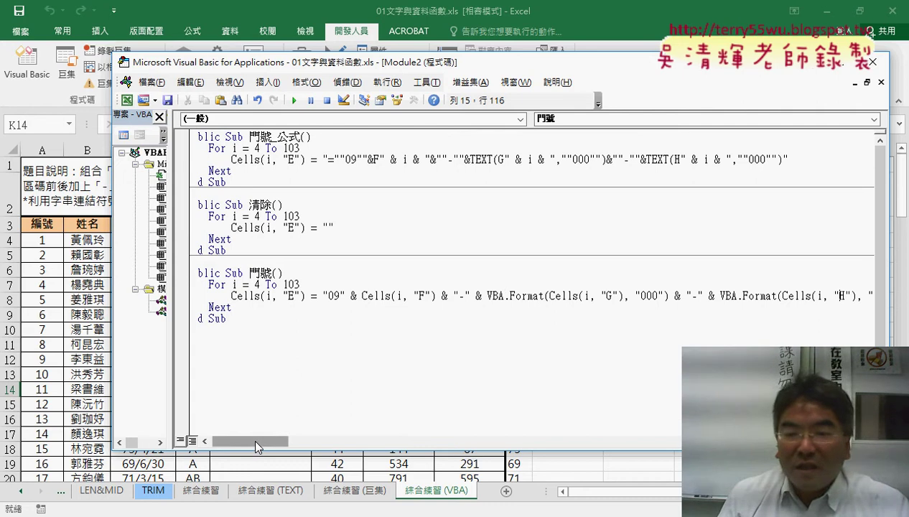
{"action": "mouse_move", "coordinate": [252, 440]}
{"action": "left_mouse_down"}
{"action": "mouse_move", "coordinate": [263, 440]}
{"action": "mouse_move", "coordinate": [255, 441]}
{"action": "left_mouse_up"}
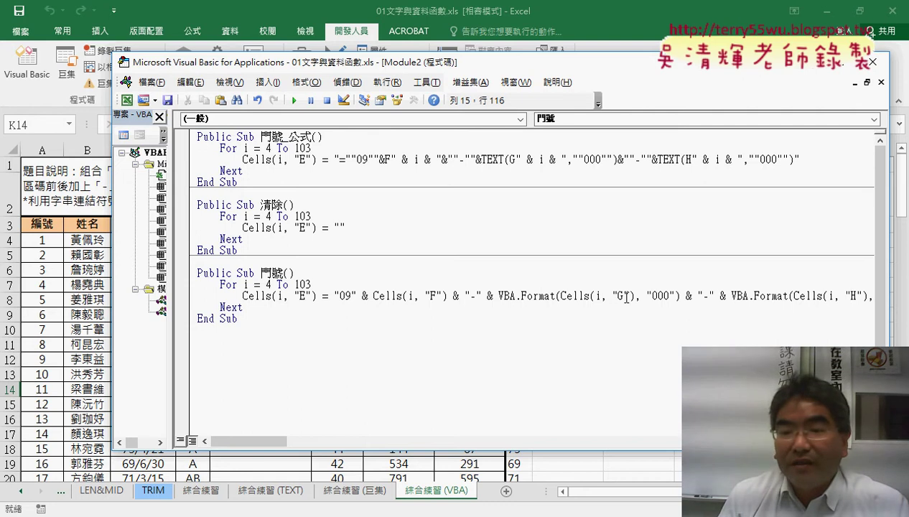
Break the Cells line before the H Format call and dismiss the compile error
{"action": "left_click", "coordinate": [714, 296]}
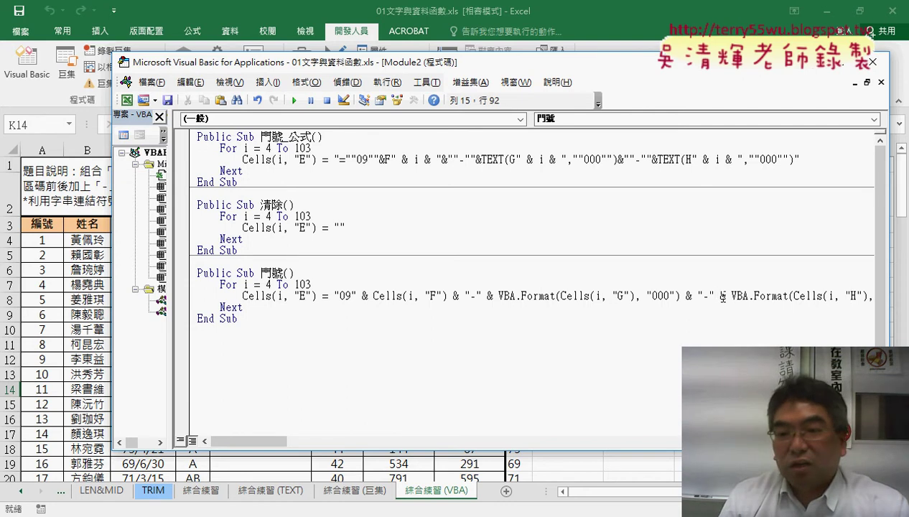
{"action": "key", "text": "Return"}
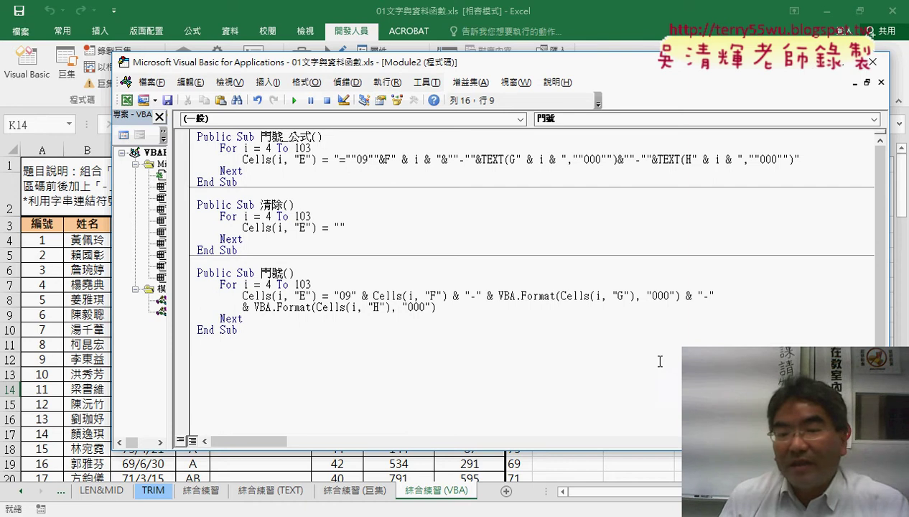
{"action": "left_click", "coordinate": [453, 408]}
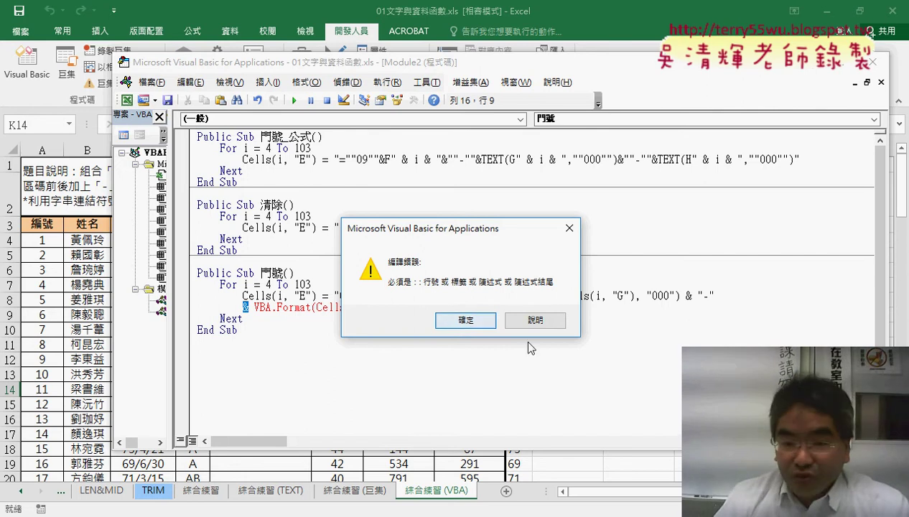
{"action": "left_click", "coordinate": [477, 323]}
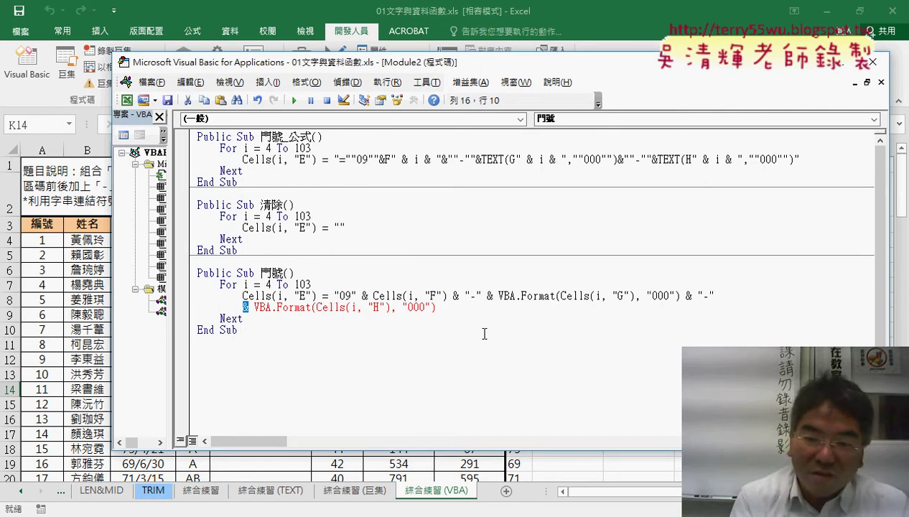
Rejoin the Cells line, then continue it with " _" before the H column's VBA.Format call
{"action": "key", "text": "BackSpace"}
{"action": "key", "text": "BackSpace"}
{"action": "key", "text": "BackSpace"}
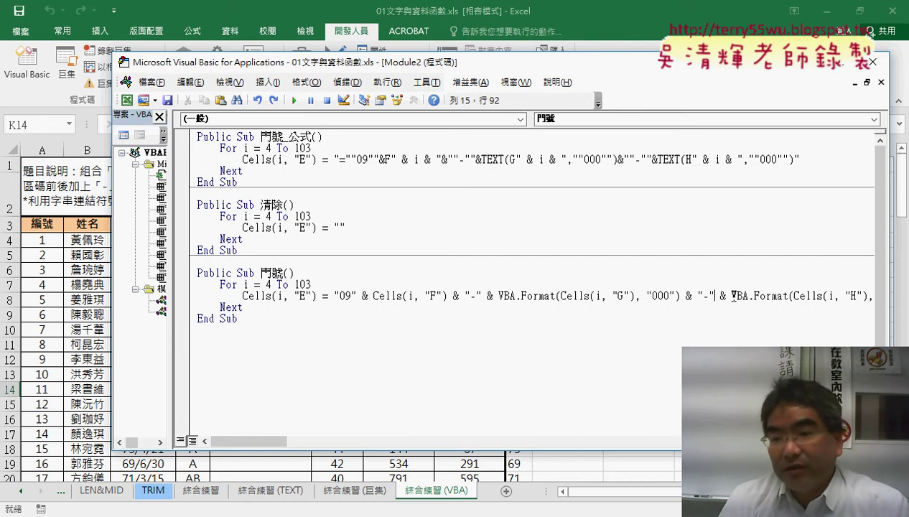
{"action": "left_click_drag", "start_coordinate": [733, 295], "coordinate": [716, 294]}
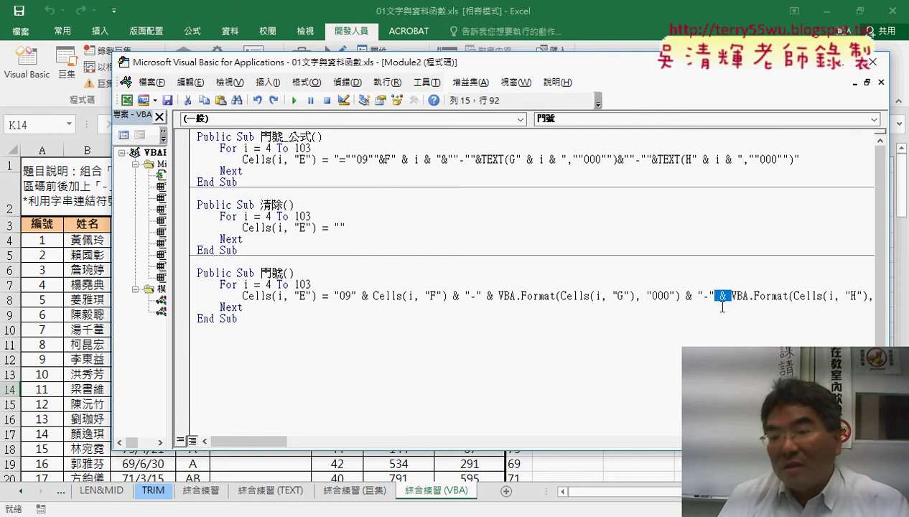
{"action": "left_click", "coordinate": [732, 297]}
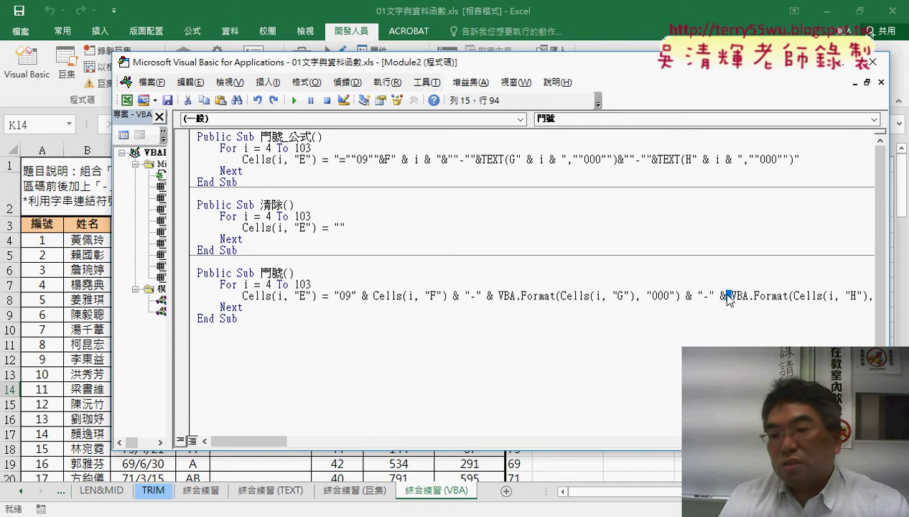
{"action": "left_click_drag", "start_coordinate": [719, 296], "coordinate": [727, 296]}
{"action": "left_click", "coordinate": [728, 296]}
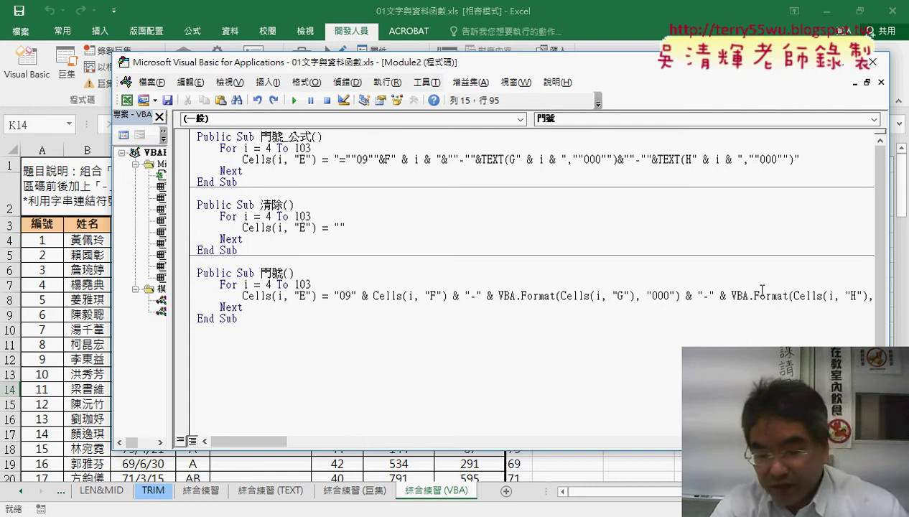
{"action": "type", "text": "_"}
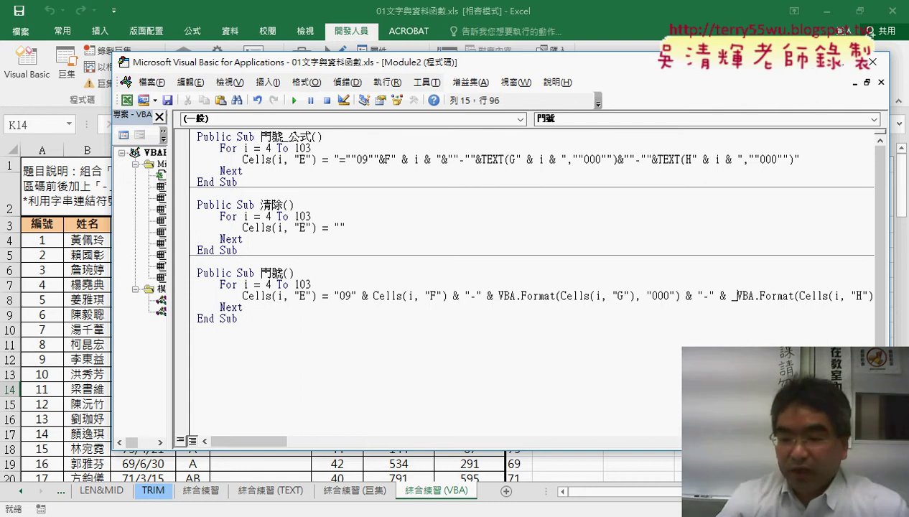
{"action": "key", "text": "Return"}
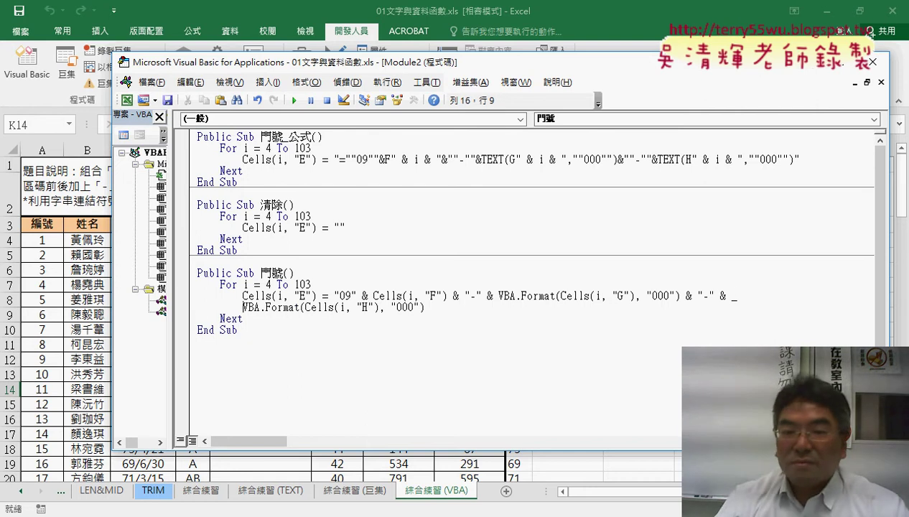
{"action": "left_click", "coordinate": [280, 373]}
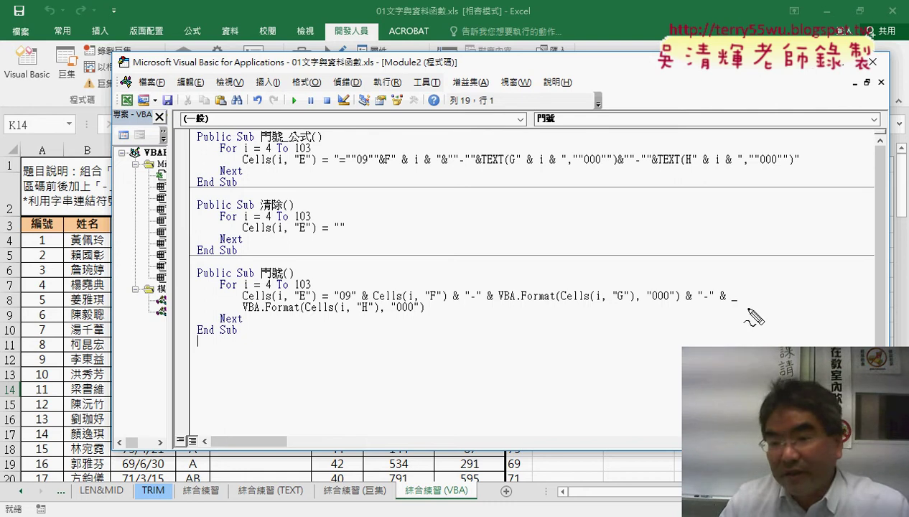
Point out the trailing underscore, then add a " _" continuation before the G Format call
{"action": "mouse_move", "coordinate": [747, 307]}
{"action": "left_mouse_down"}
{"action": "mouse_move", "coordinate": [730, 290]}
{"action": "mouse_move", "coordinate": [741, 309]}
{"action": "left_mouse_up"}
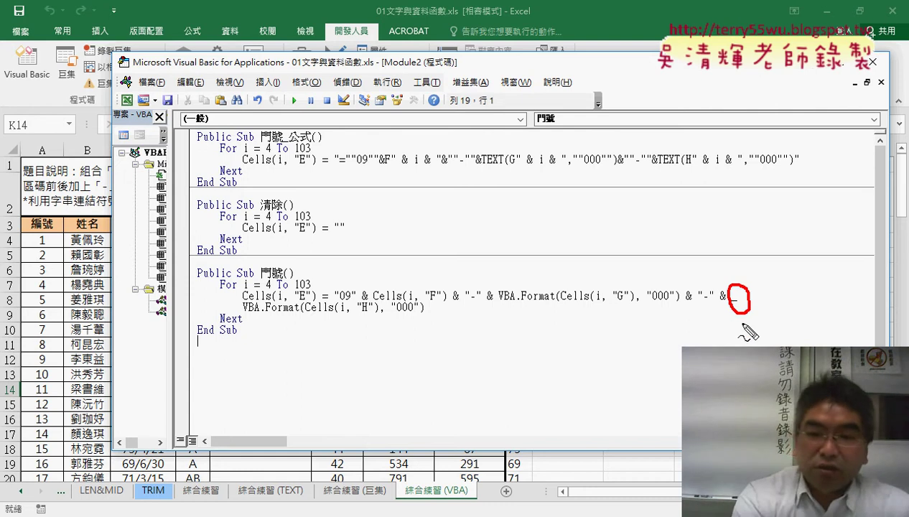
{"action": "key", "text": "Escape"}
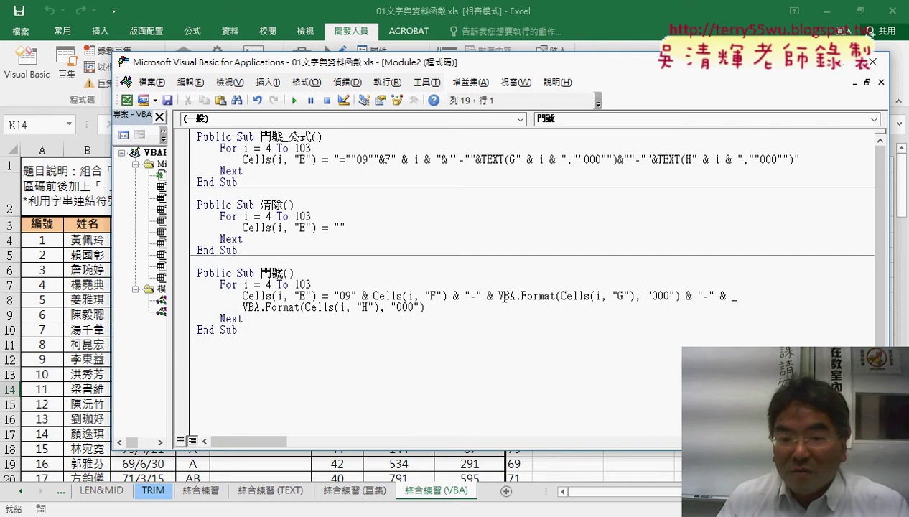
{"action": "double_click", "coordinate": [489, 295]}
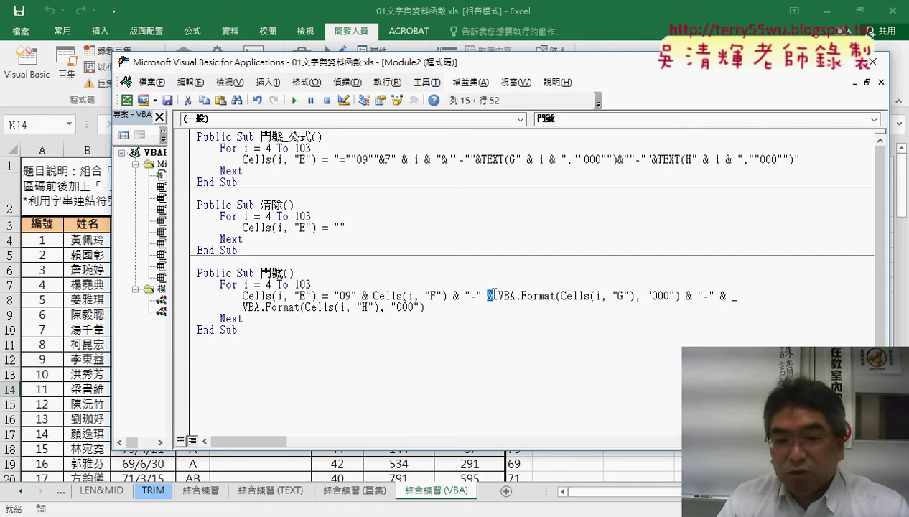
{"action": "left_click", "coordinate": [499, 292]}
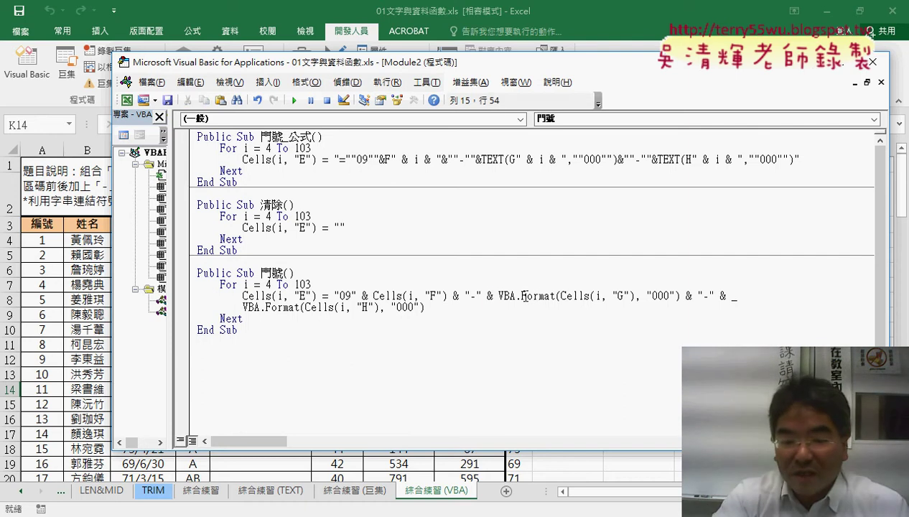
{"action": "type", "text": "_"}
{"action": "key", "text": "Return"}
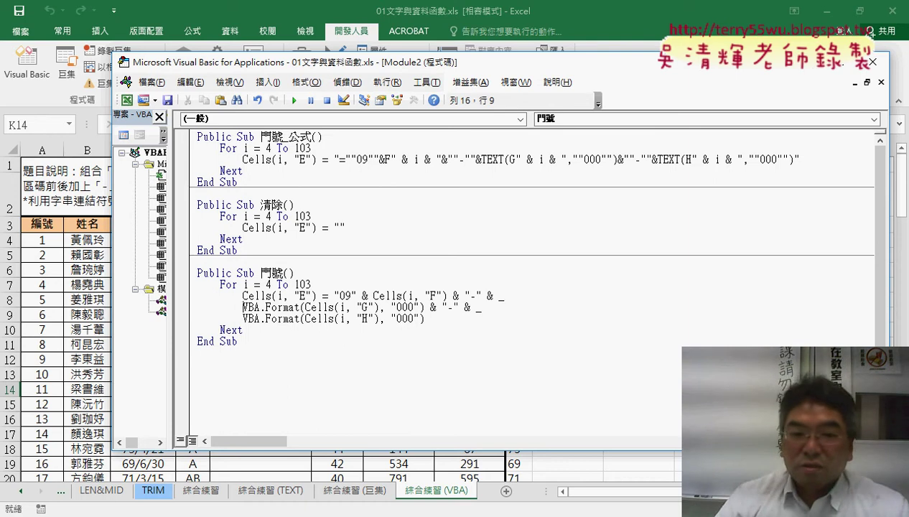
{"action": "left_click_drag", "start_coordinate": [248, 441], "coordinate": [277, 445]}
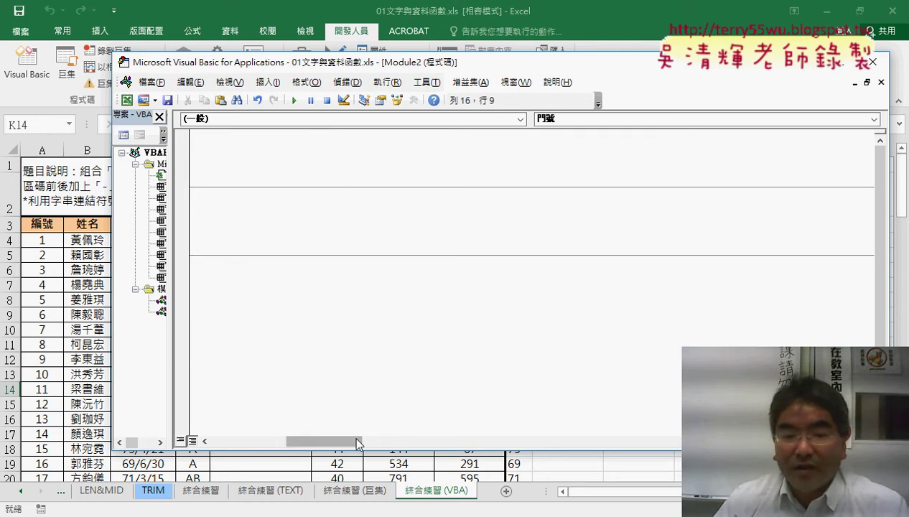
{"action": "left_click", "coordinate": [333, 359]}
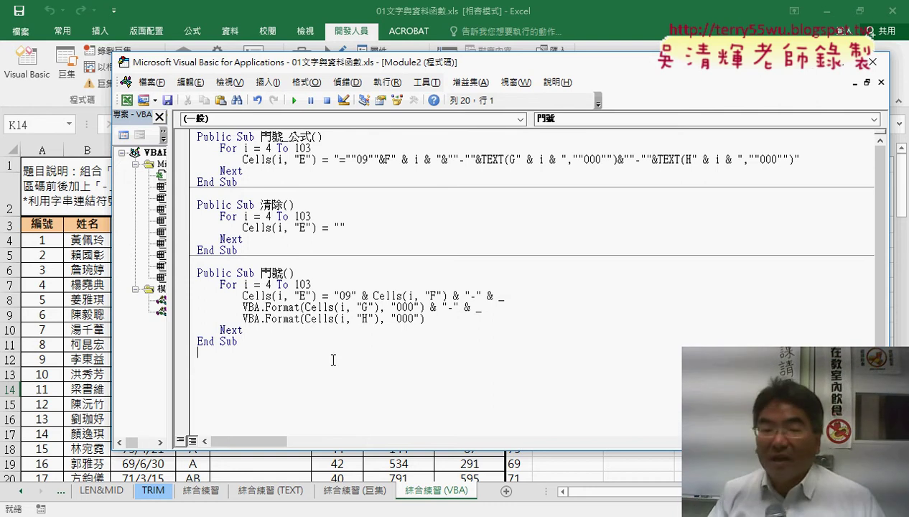
Remove that first continuation so the G Format call rejoins line one
{"action": "left_click", "coordinate": [497, 296]}
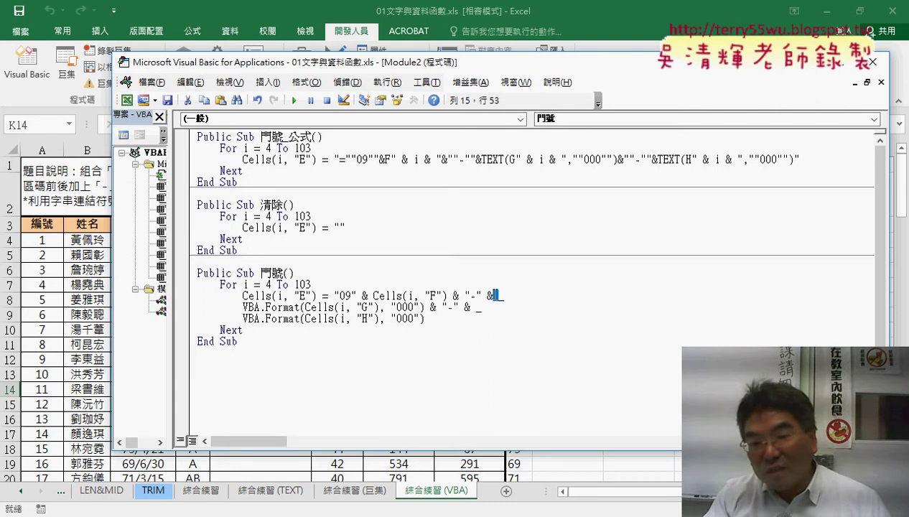
{"action": "double_click", "coordinate": [500, 295]}
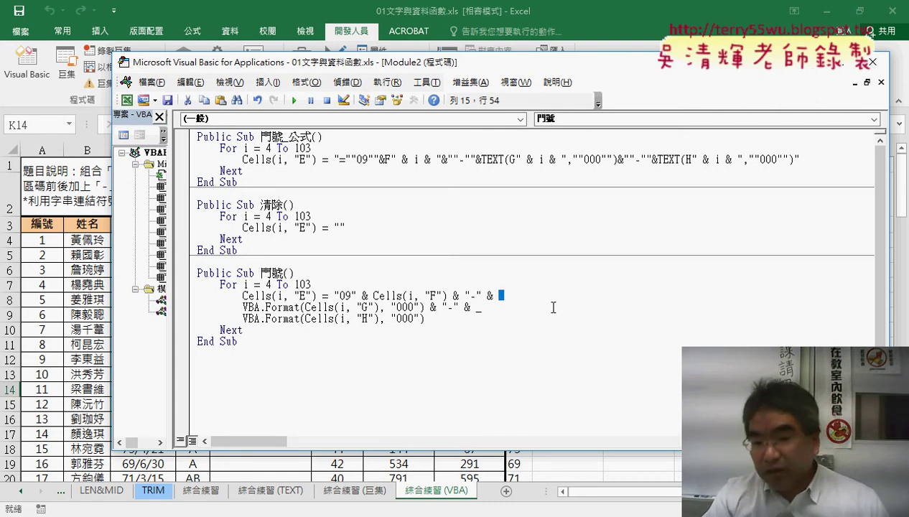
{"action": "left_click", "coordinate": [529, 293]}
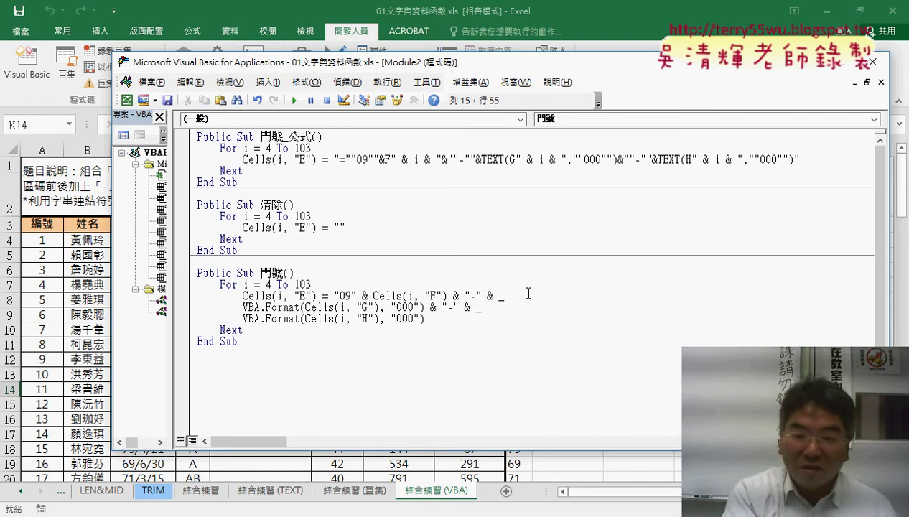
{"action": "key", "text": "BackSpace"}
{"action": "key", "text": "Delete"}
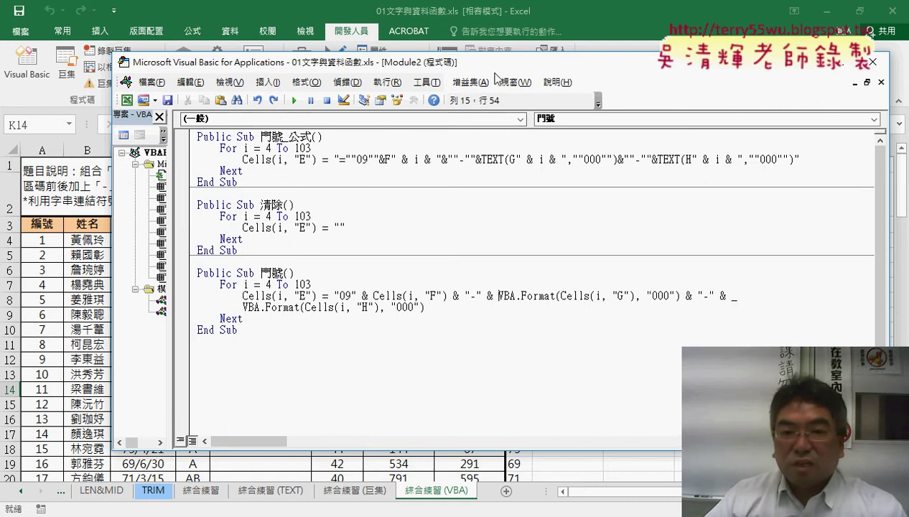
Run the macros to fill column E with phone numbers, first as formulas, then as plain values
{"action": "left_click", "coordinate": [607, 7]}
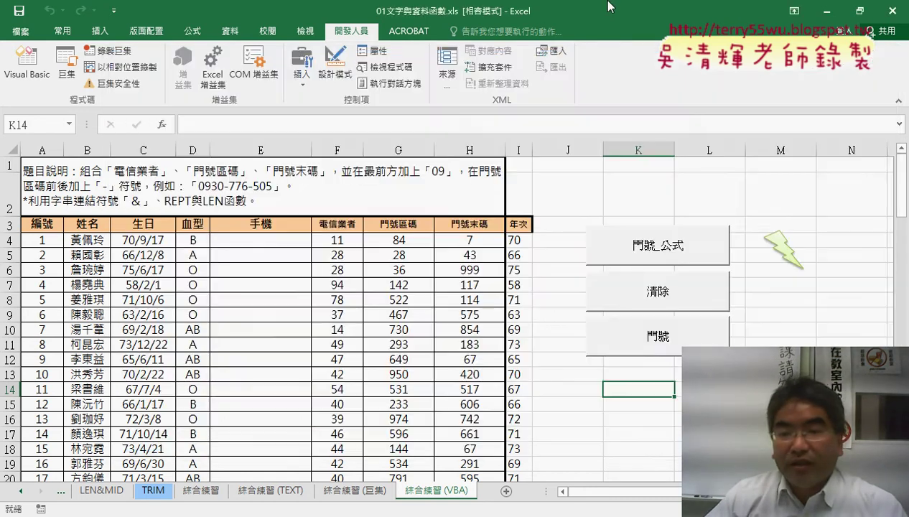
{"action": "left_click", "coordinate": [656, 252]}
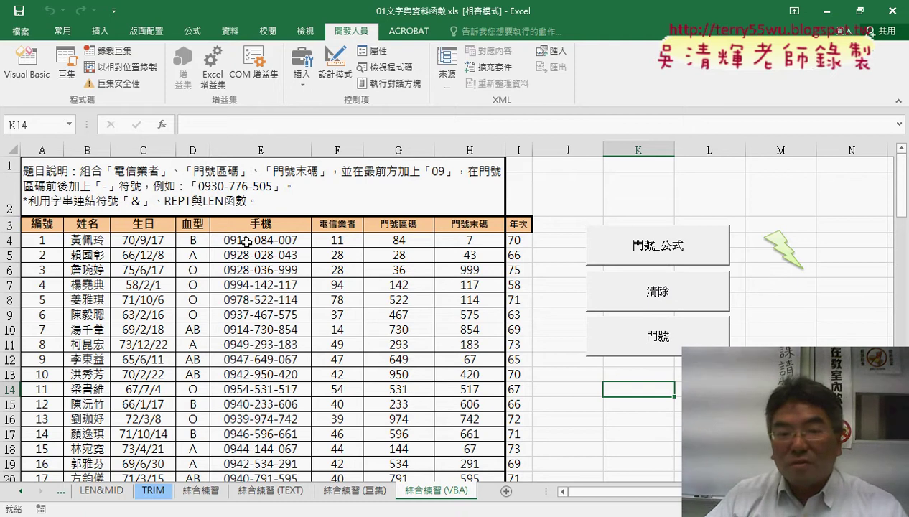
{"action": "left_click", "coordinate": [645, 334]}
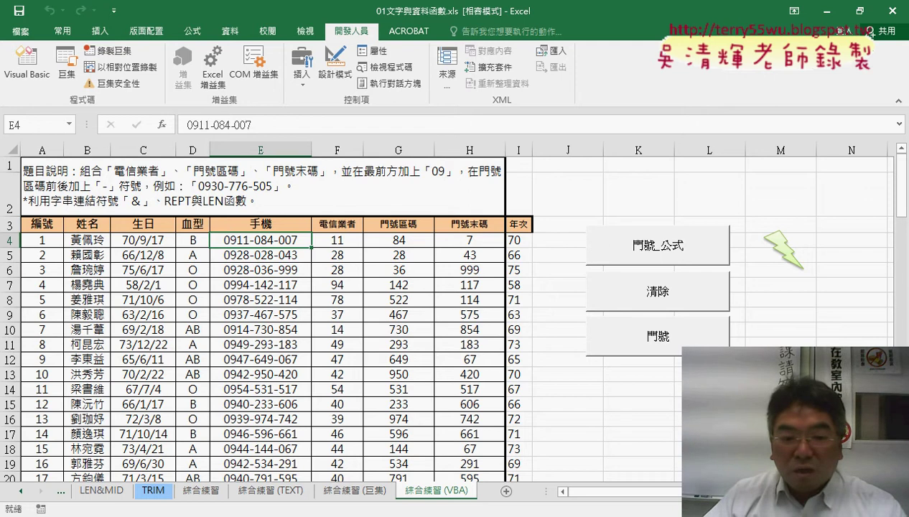
Open the VBA editor, highlight the "09" prefix in 門號, and move it to reveal row 4
{"action": "left_click", "coordinate": [287, 486]}
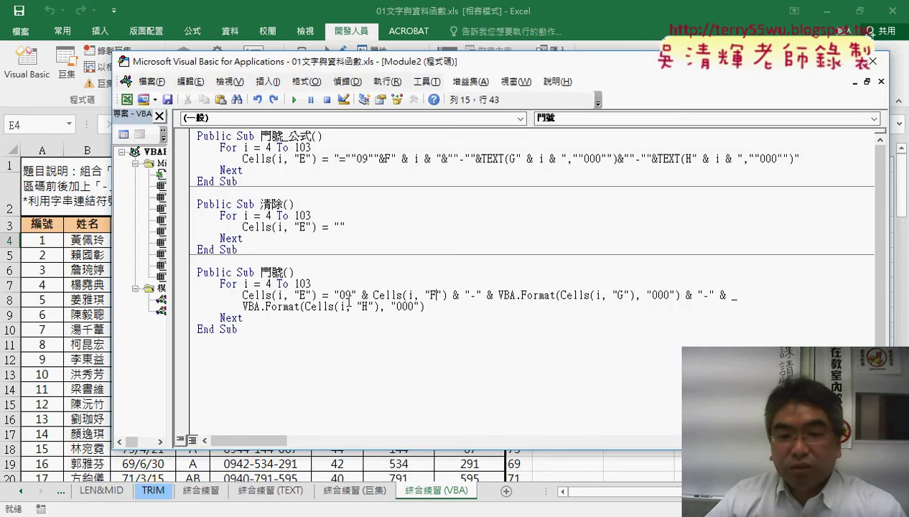
{"action": "left_click_drag", "start_coordinate": [334, 295], "coordinate": [356, 294]}
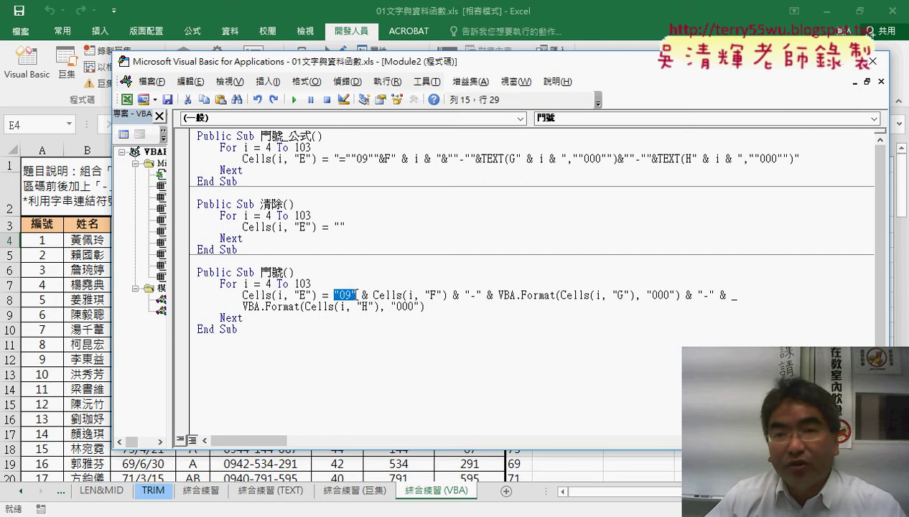
{"action": "mouse_move", "coordinate": [418, 66]}
{"action": "left_mouse_down"}
{"action": "mouse_move", "coordinate": [454, 162]}
{"action": "mouse_move", "coordinate": [426, 262]}
{"action": "left_mouse_up"}
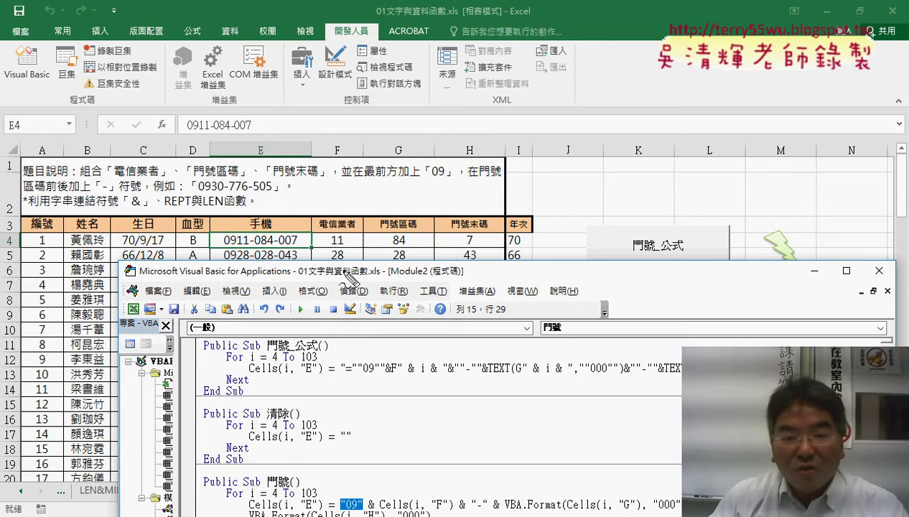
{"action": "left_click_drag", "start_coordinate": [350, 235], "coordinate": [345, 247]}
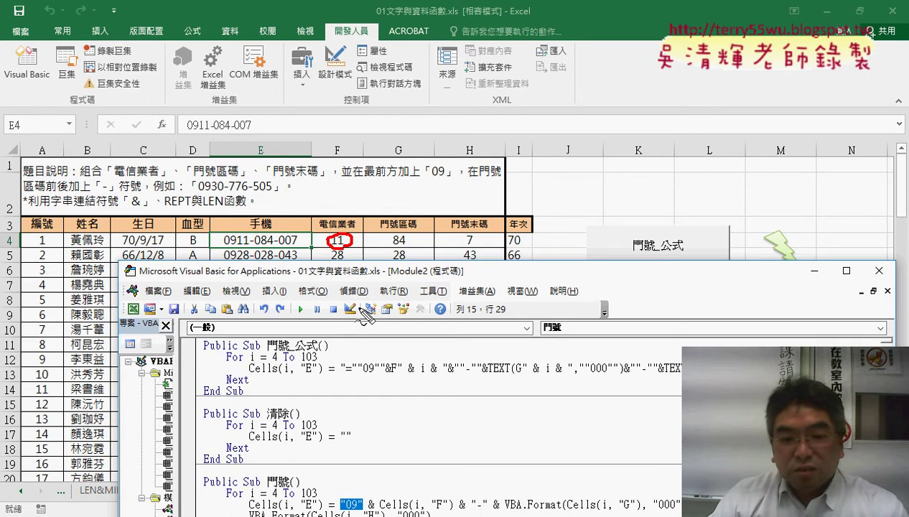
{"action": "left_click_drag", "start_coordinate": [454, 508], "coordinate": [380, 507]}
{"action": "mouse_move", "coordinate": [349, 253]}
{"action": "left_mouse_down"}
{"action": "mouse_move", "coordinate": [377, 311]}
{"action": "mouse_move", "coordinate": [414, 494]}
{"action": "mouse_move", "coordinate": [433, 478]}
{"action": "left_mouse_up"}
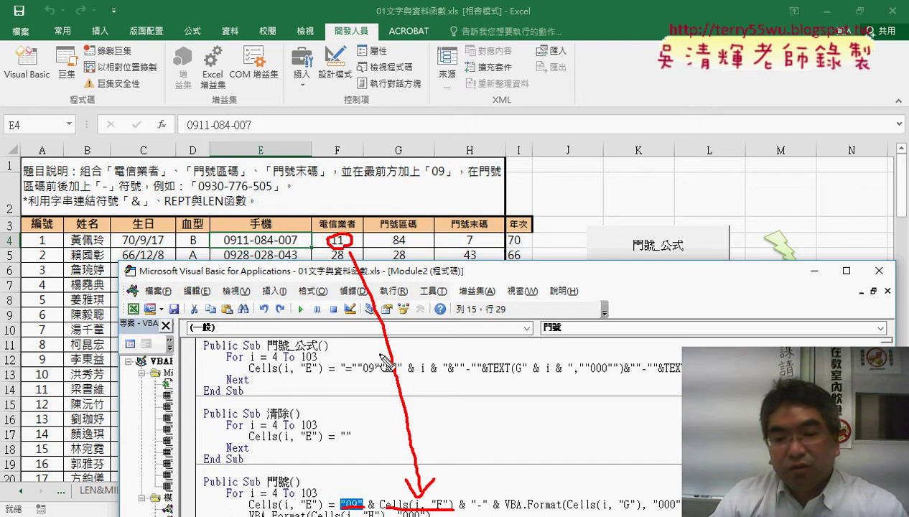
{"action": "left_click_drag", "start_coordinate": [521, 506], "coordinate": [669, 508]}
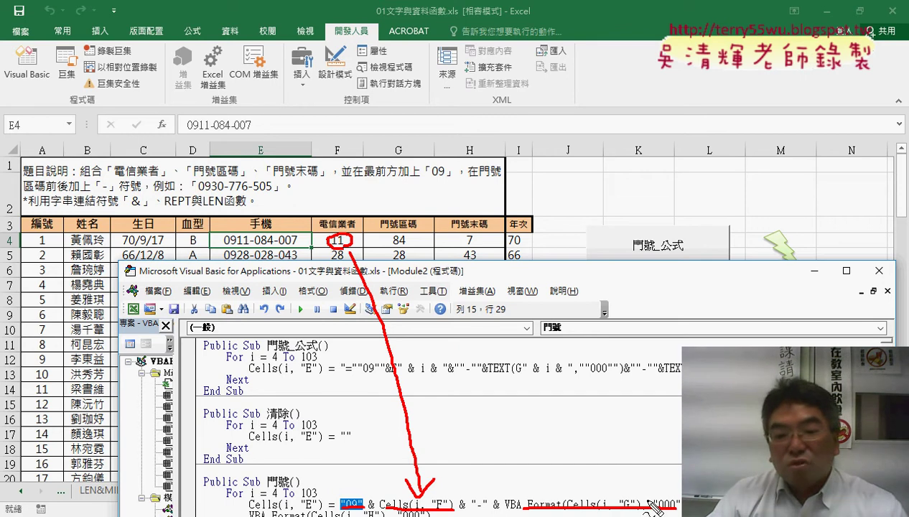
{"action": "mouse_move", "coordinate": [524, 485]}
{"action": "left_mouse_down"}
{"action": "mouse_move", "coordinate": [435, 436]}
{"action": "mouse_move", "coordinate": [339, 477]}
{"action": "mouse_move", "coordinate": [318, 497]}
{"action": "mouse_move", "coordinate": [338, 503]}
{"action": "mouse_move", "coordinate": [267, 508]}
{"action": "left_mouse_up"}
{"action": "mouse_move", "coordinate": [294, 243]}
{"action": "left_mouse_down"}
{"action": "mouse_move", "coordinate": [287, 255]}
{"action": "mouse_move", "coordinate": [237, 239]}
{"action": "mouse_move", "coordinate": [296, 247]}
{"action": "left_mouse_up"}
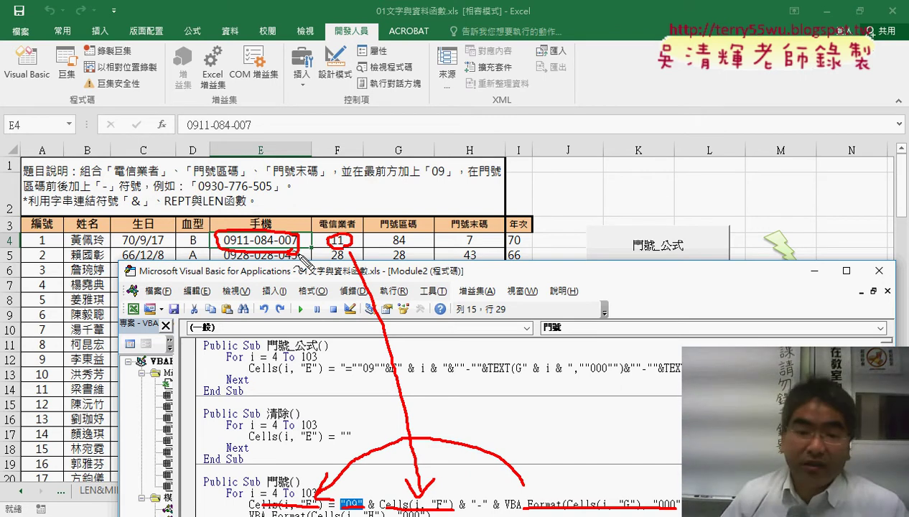
{"action": "key", "text": "Escape"}
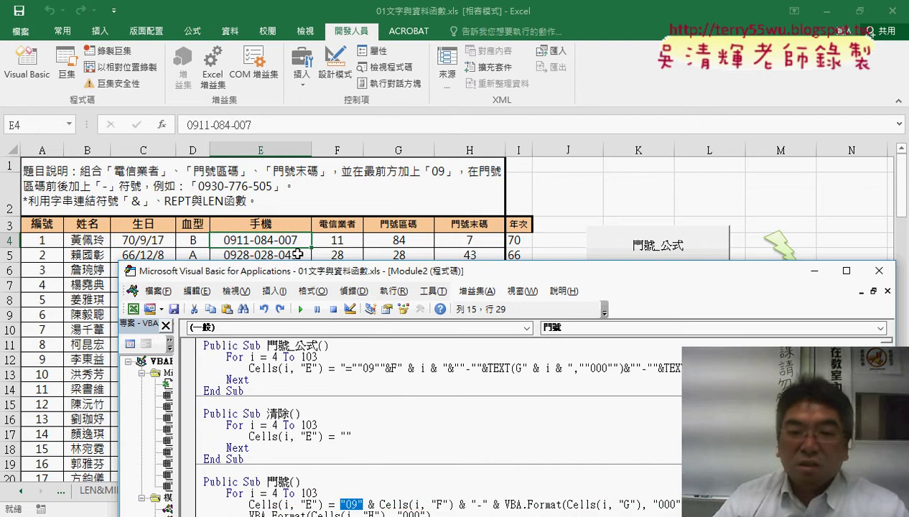
Close the VBA editor and clear column E's phone numbers with the 清除 macro
{"action": "left_click", "coordinate": [878, 271]}
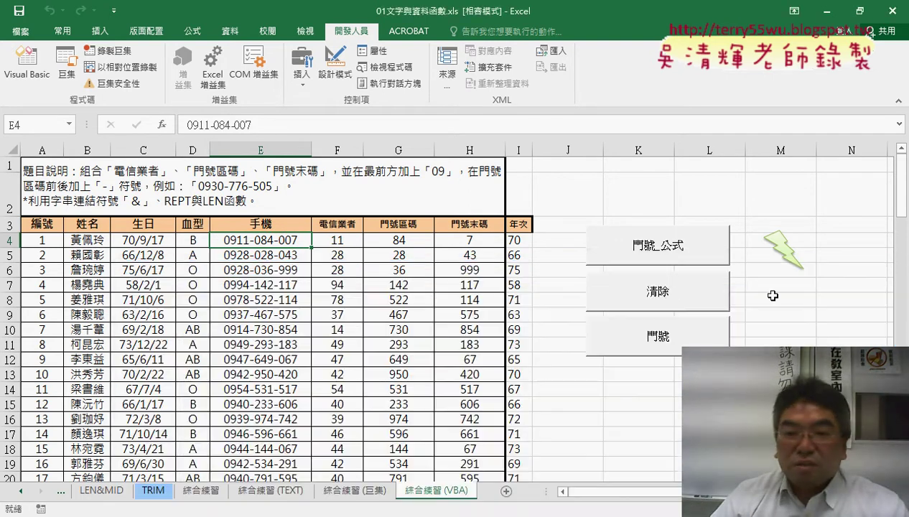
{"action": "left_click", "coordinate": [668, 293]}
{"action": "left_click", "coordinate": [662, 335]}
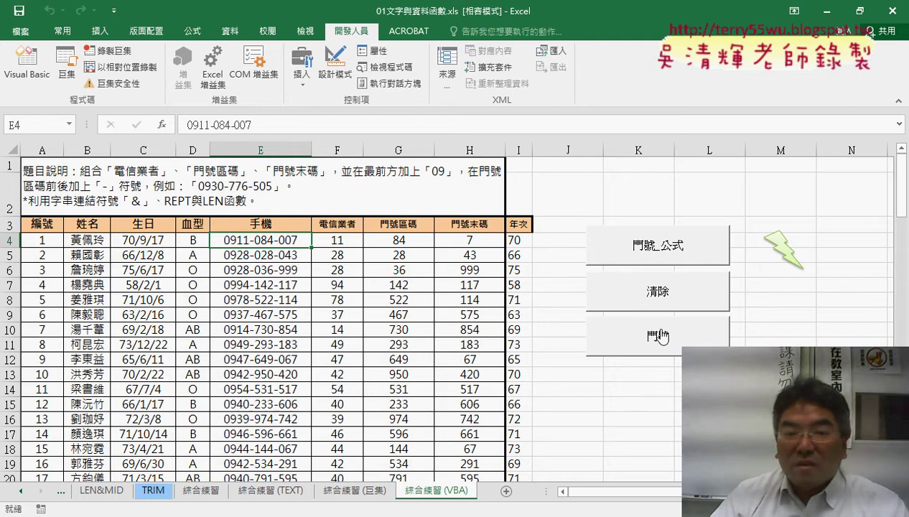
{"action": "left_click", "coordinate": [668, 293]}
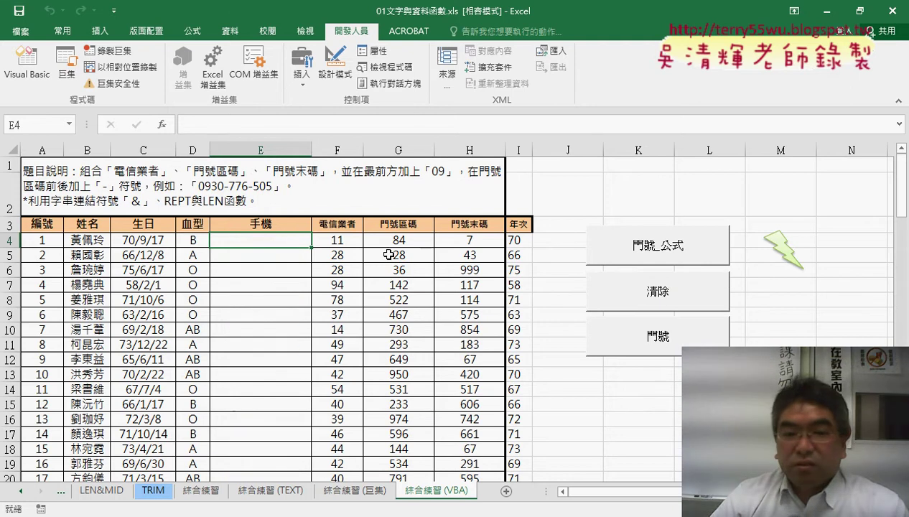
Browse Insert Function categories for E4 without inserting, then reopen the VBA editor up-right
{"action": "left_click", "coordinate": [163, 126]}
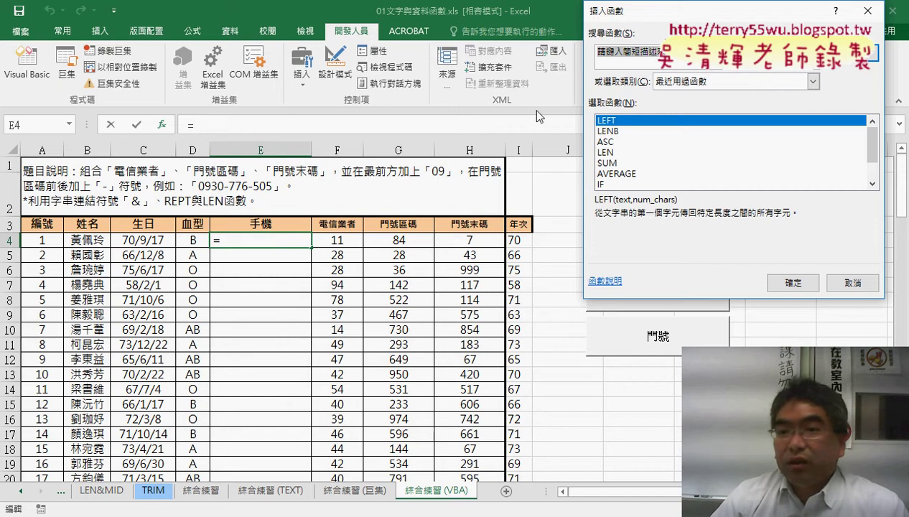
{"action": "left_click", "coordinate": [700, 80]}
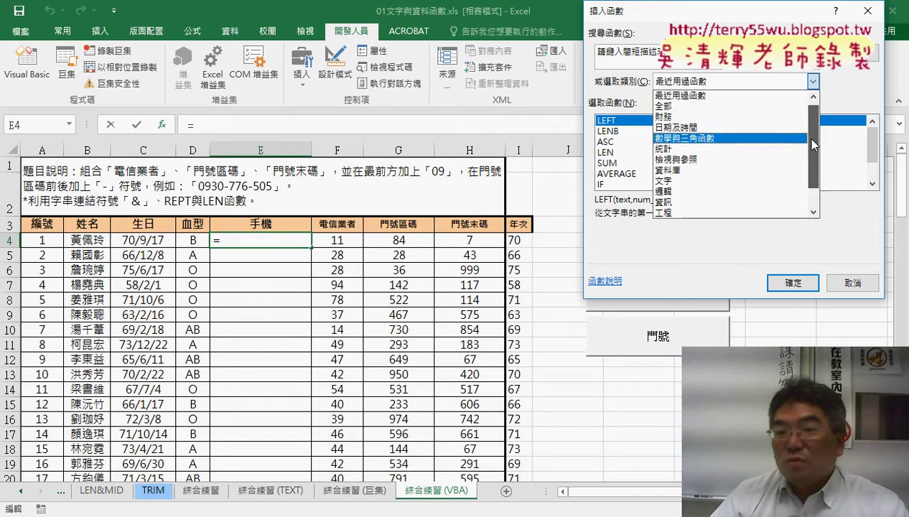
{"action": "scroll", "coordinate": [803, 137], "scroll_direction": "down", "scroll_amount": 1}
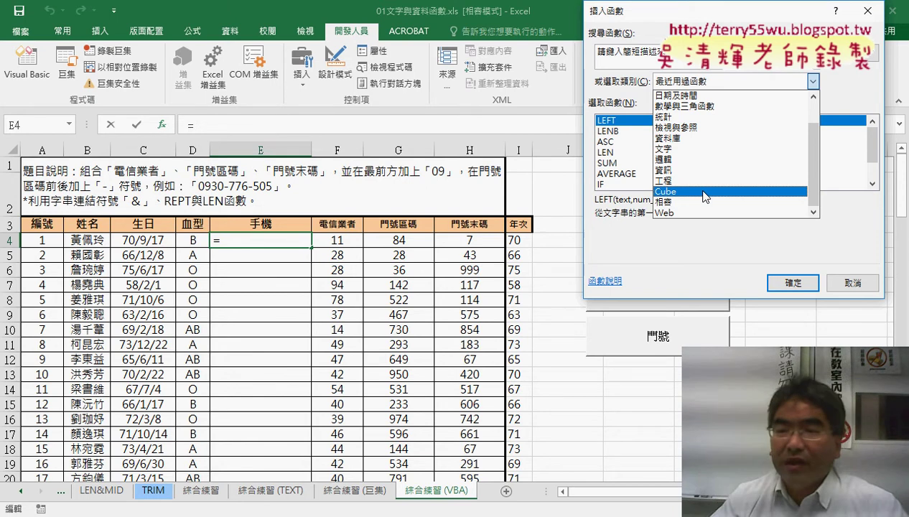
{"action": "left_click", "coordinate": [743, 274]}
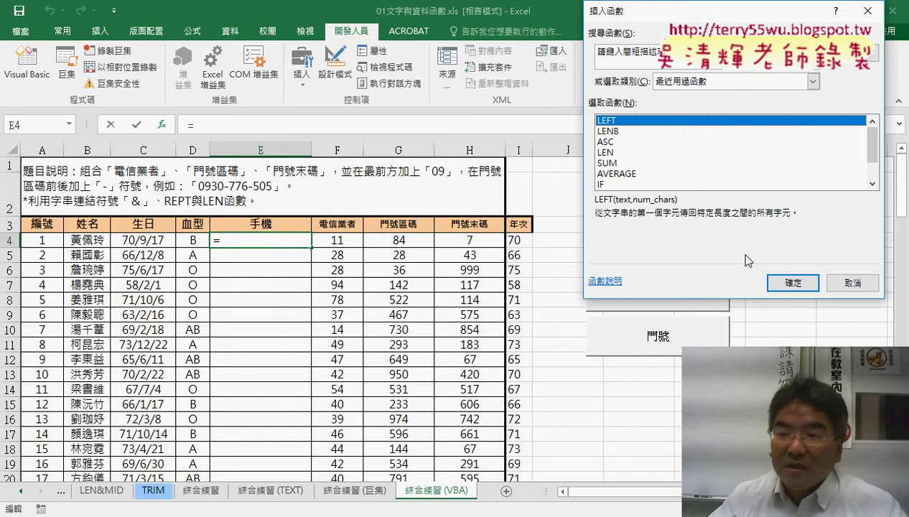
{"action": "left_click", "coordinate": [813, 81]}
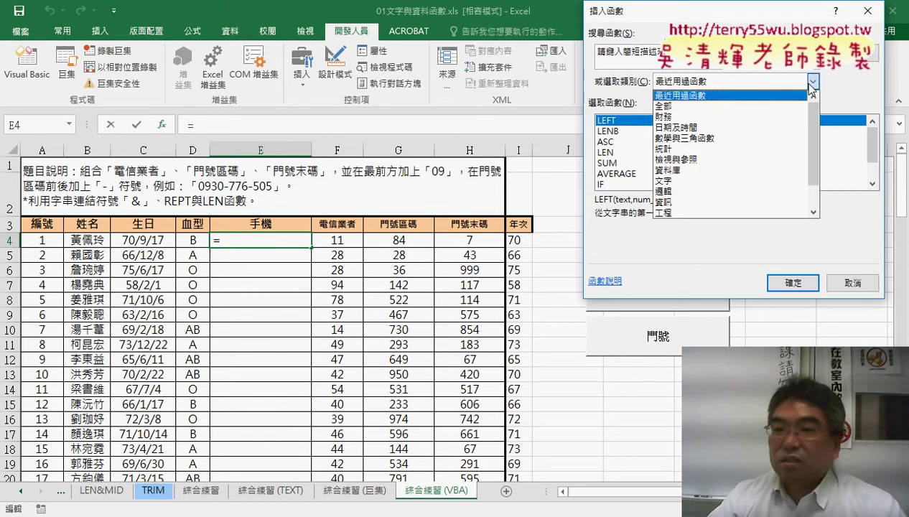
{"action": "left_click", "coordinate": [813, 81]}
{"action": "left_click", "coordinate": [852, 282]}
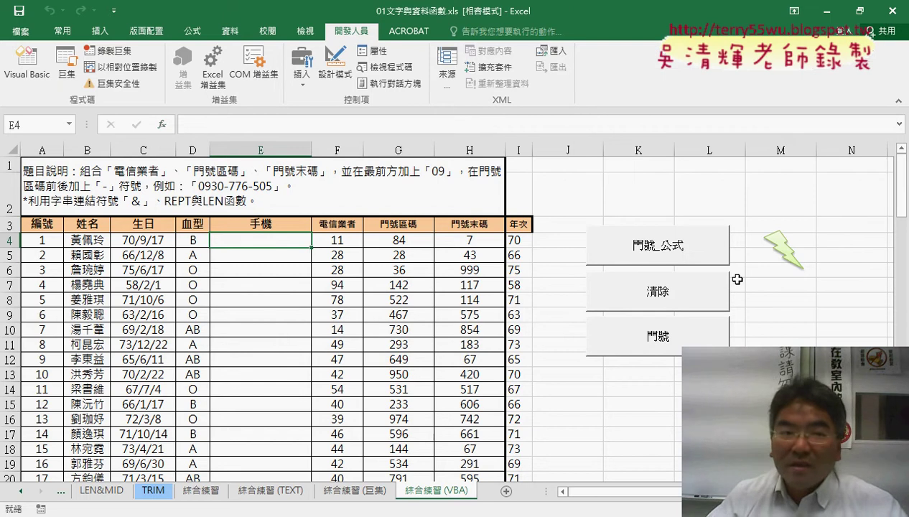
{"action": "left_click", "coordinate": [39, 79]}
{"action": "left_click_drag", "start_coordinate": [409, 277], "coordinate": [490, 47]}
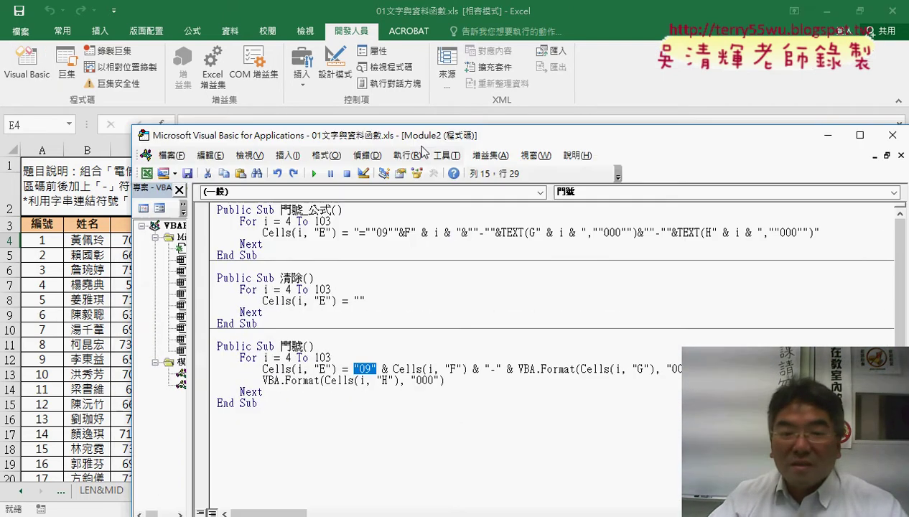
Start a new procedure below the last macro and enter the name 手機
{"action": "left_click", "coordinate": [307, 329]}
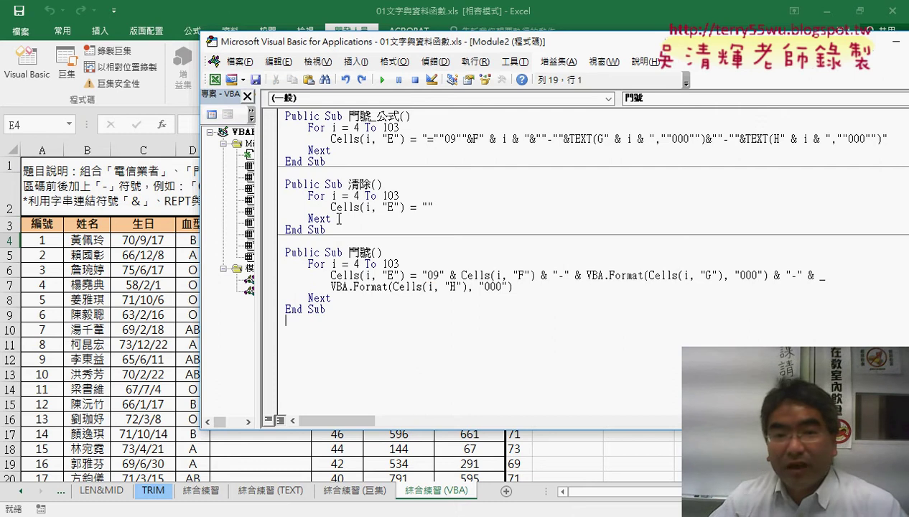
{"action": "left_click", "coordinate": [356, 61]}
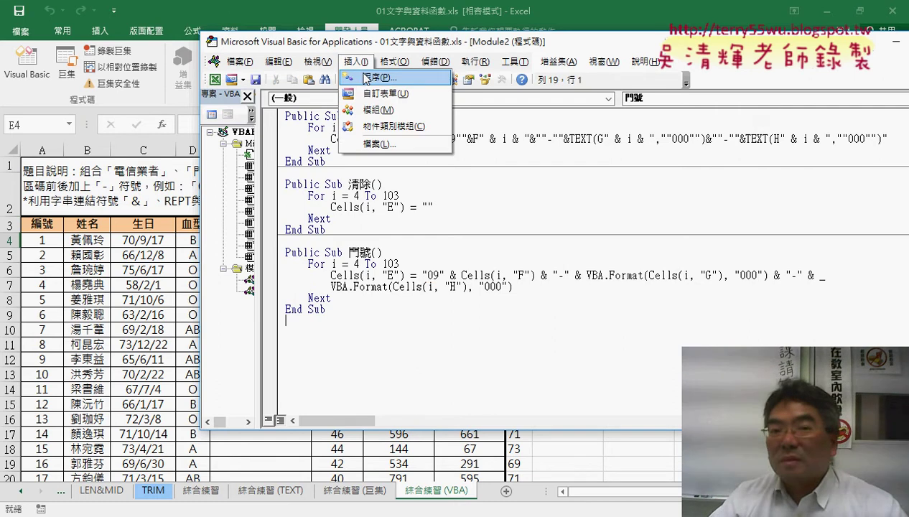
{"action": "left_click", "coordinate": [366, 79]}
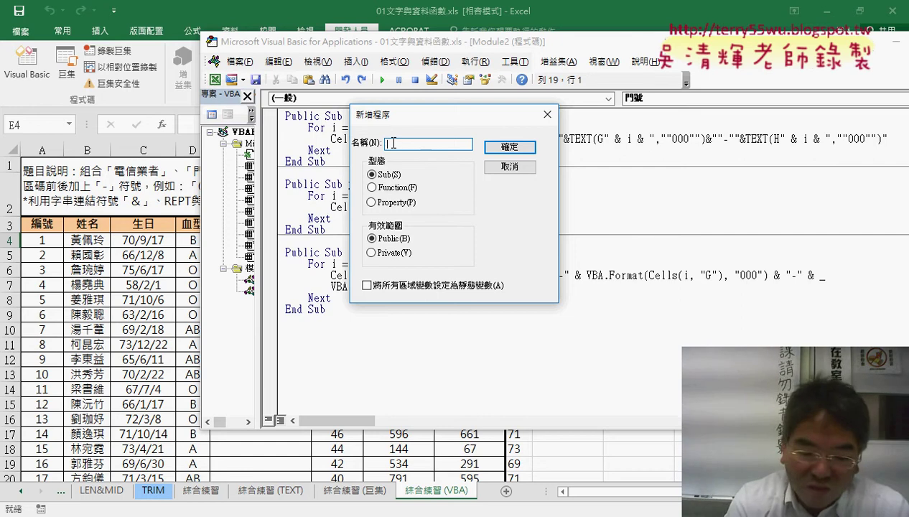
{"action": "type", "text": "門"}
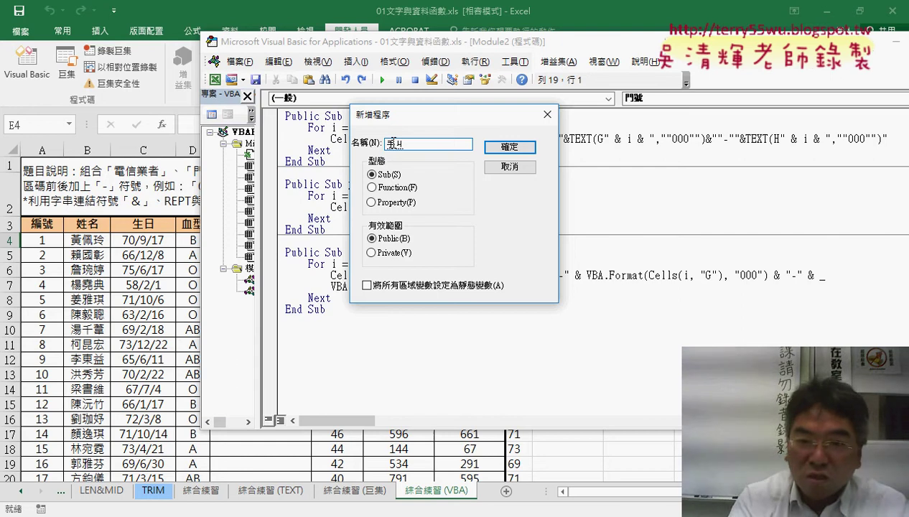
{"action": "type", "text": "機"}
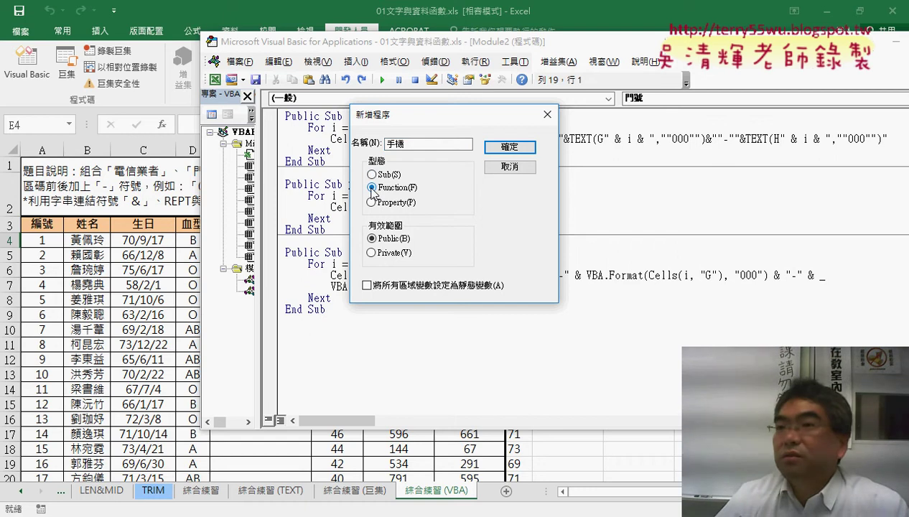
Set the procedure type to Function with Public scope and highlight the chosen name and type
{"action": "left_click", "coordinate": [371, 188]}
{"action": "left_click", "coordinate": [372, 174]}
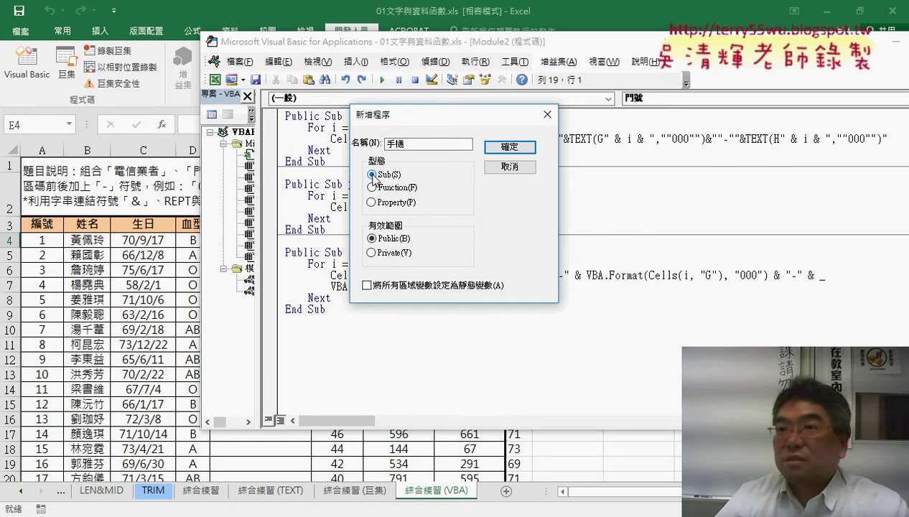
{"action": "left_click", "coordinate": [371, 187]}
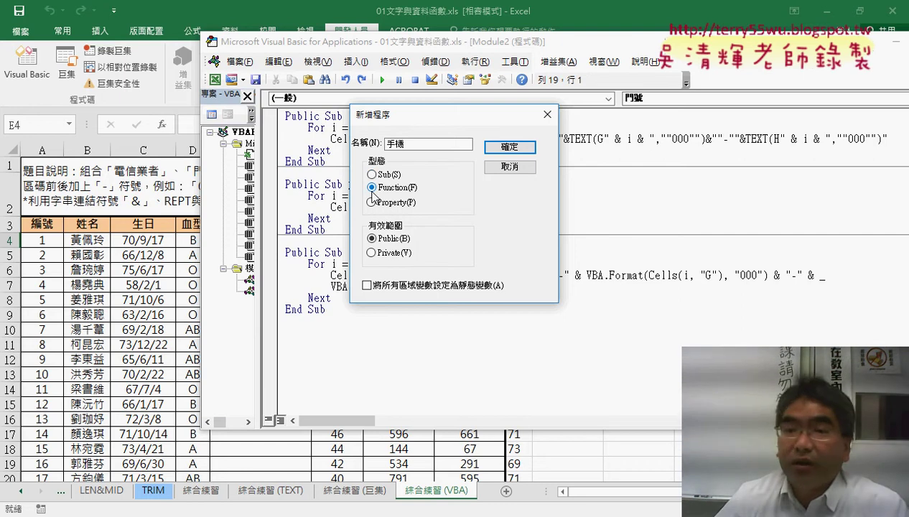
{"action": "left_click", "coordinate": [412, 144]}
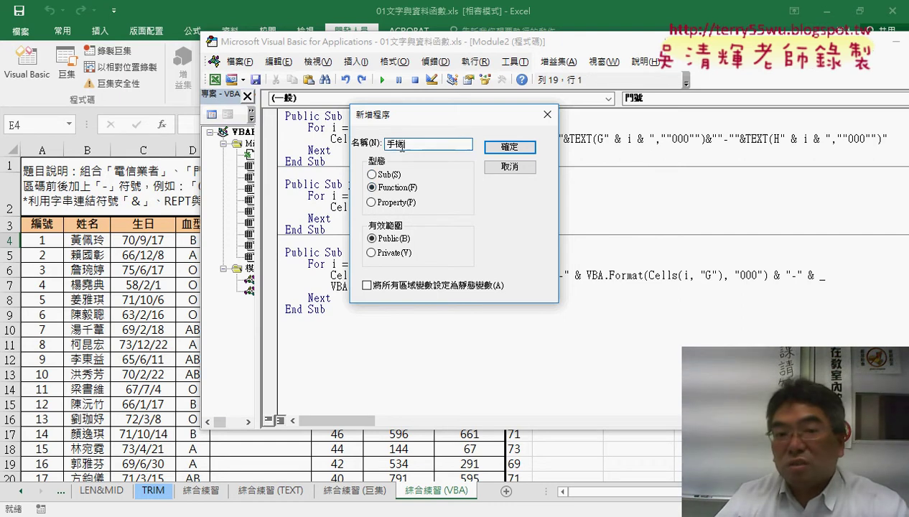
{"action": "double_click", "coordinate": [412, 144]}
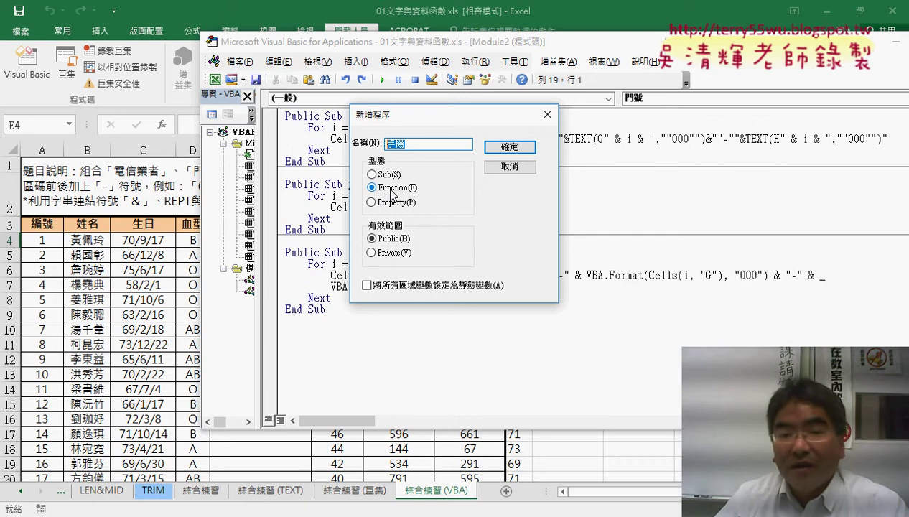
{"action": "left_click", "coordinate": [384, 251]}
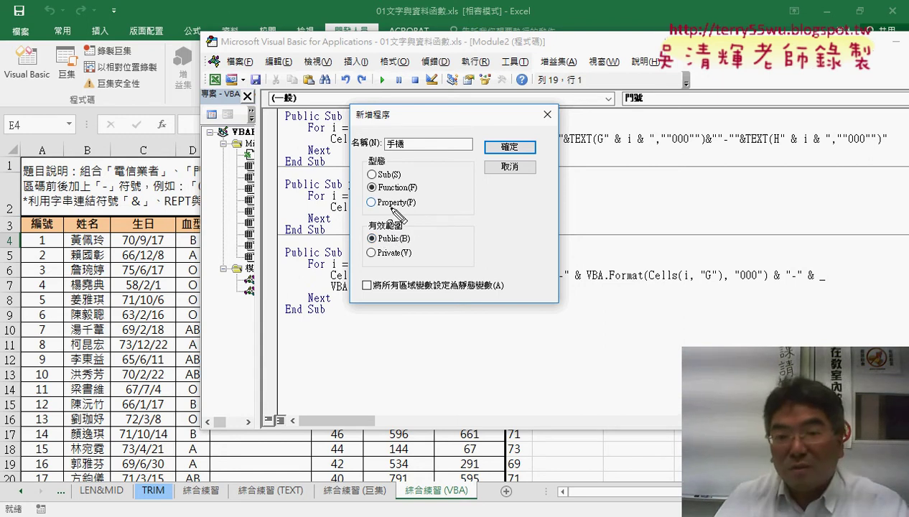
{"action": "left_click_drag", "start_coordinate": [410, 193], "coordinate": [413, 205]}
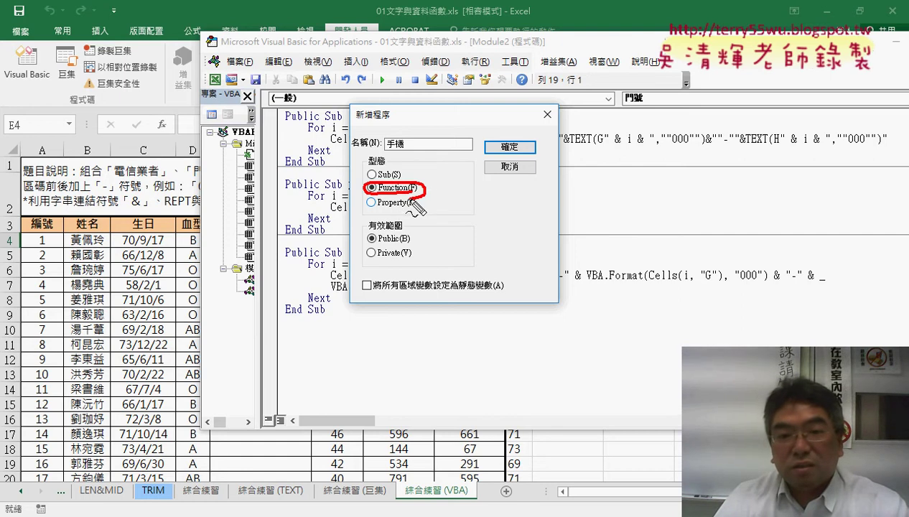
{"action": "left_click_drag", "start_coordinate": [420, 138], "coordinate": [415, 156]}
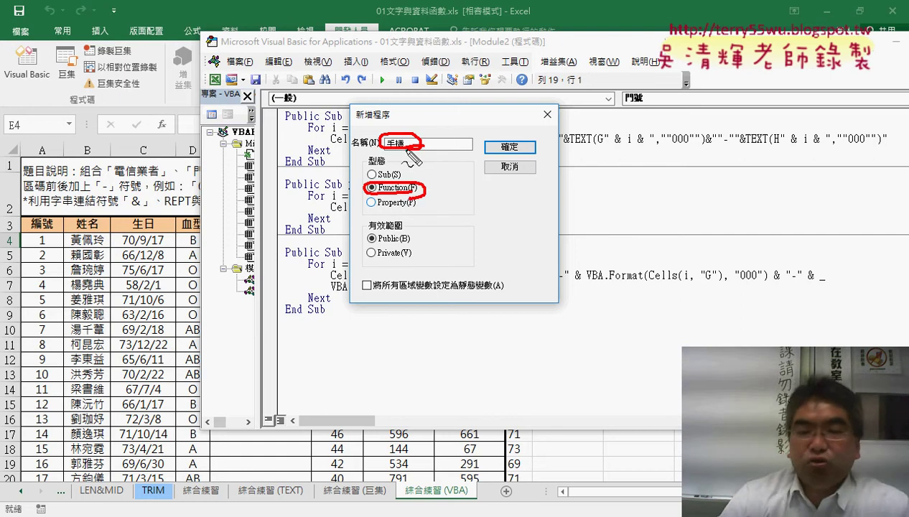
{"action": "key", "text": "Escape"}
Create the 手機 function, shift the editor right, and compare the Sub and Function headers
{"action": "left_click", "coordinate": [509, 147]}
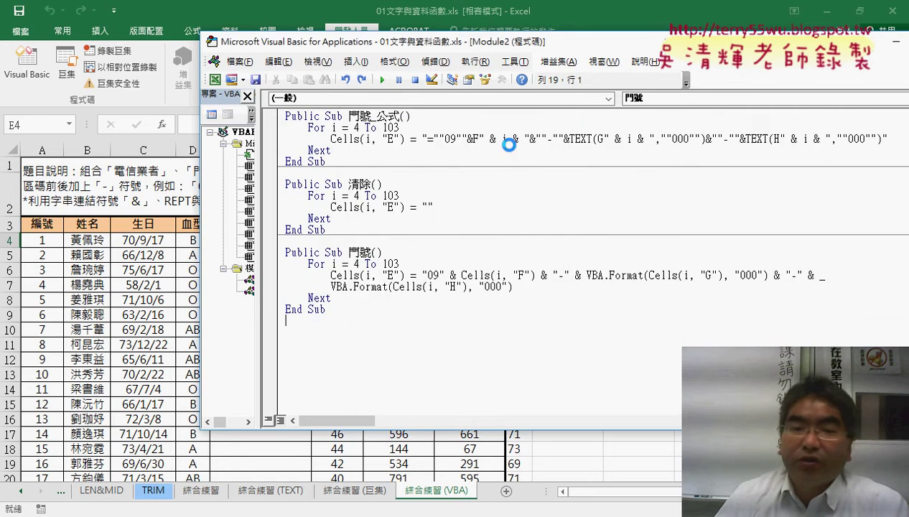
{"action": "left_click_drag", "start_coordinate": [505, 49], "coordinate": [687, 56]}
{"action": "double_click", "coordinate": [524, 259]}
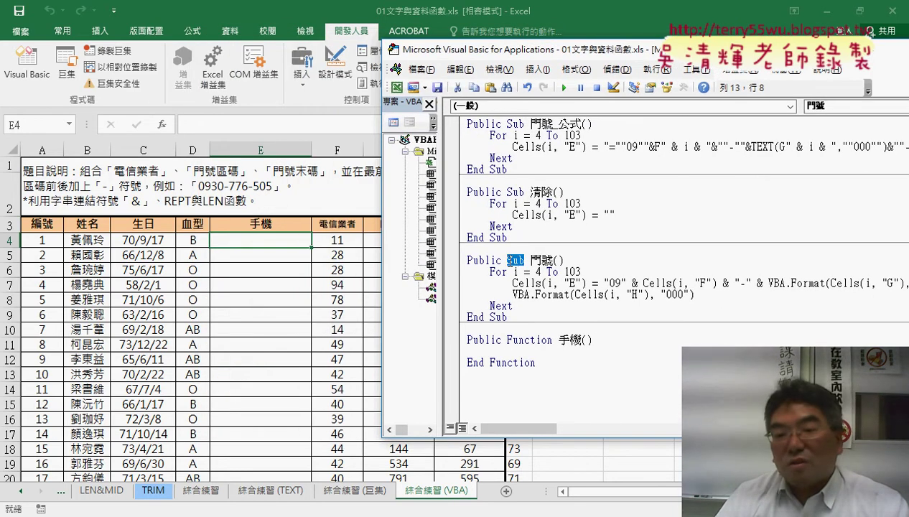
{"action": "double_click", "coordinate": [532, 340]}
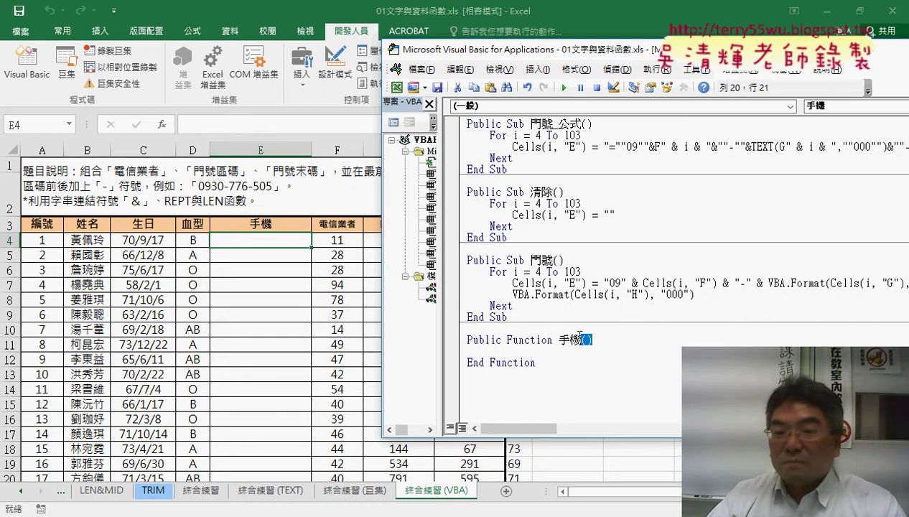
{"action": "left_click", "coordinate": [560, 261]}
{"action": "double_click", "coordinate": [560, 260]}
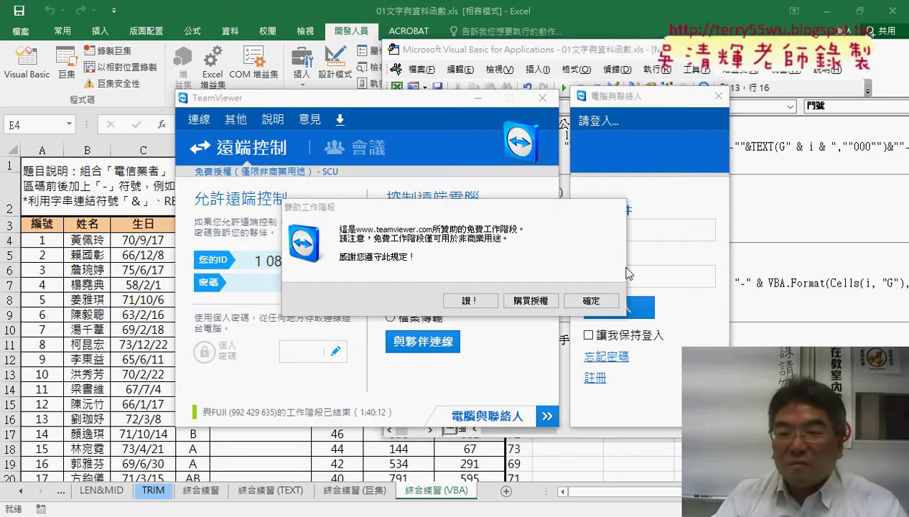
Dismiss the TeamViewer sponsored-session notice and hide its window
{"action": "left_click", "coordinate": [591, 300]}
{"action": "left_click", "coordinate": [781, 300]}
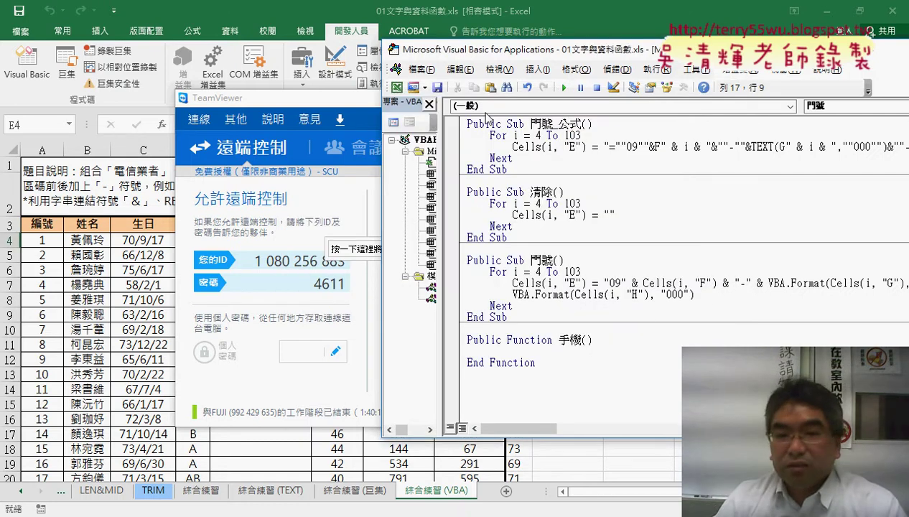
{"action": "left_click", "coordinate": [369, 101]}
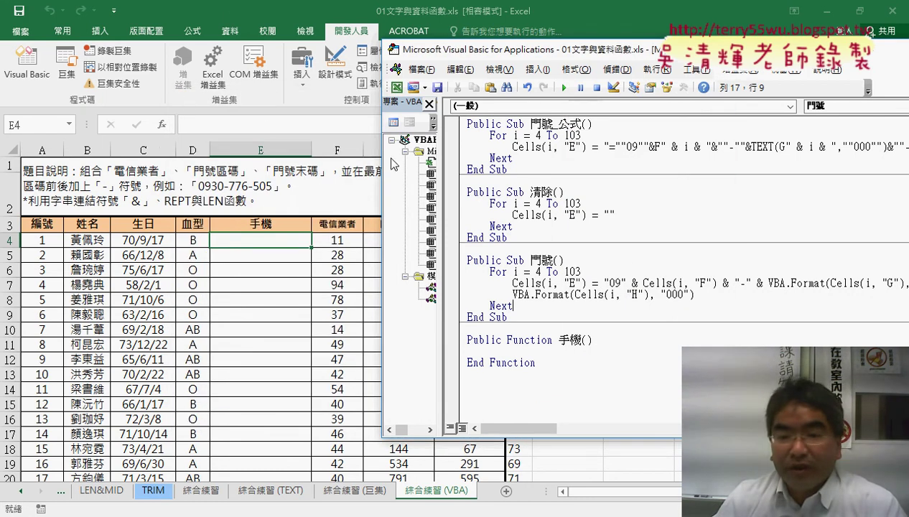
Copy headers 電信業者, 門號區碼, 門號末碼 from F3:H3, then place the cursor inside 手機()
{"action": "mouse_move", "coordinate": [591, 341]}
{"action": "left_mouse_down"}
{"action": "mouse_move", "coordinate": [565, 336]}
{"action": "mouse_move", "coordinate": [585, 345]}
{"action": "left_mouse_up"}
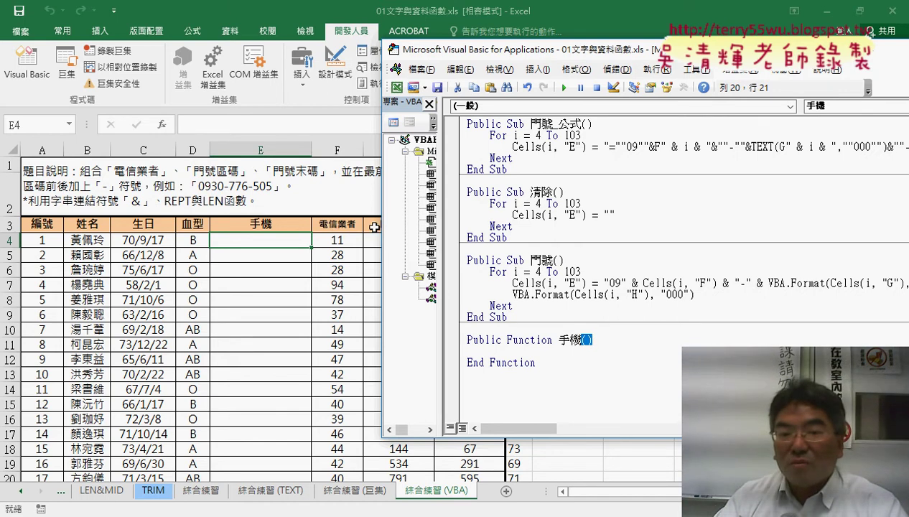
{"action": "left_click", "coordinate": [374, 227]}
{"action": "left_click_drag", "start_coordinate": [337, 225], "coordinate": [468, 227]}
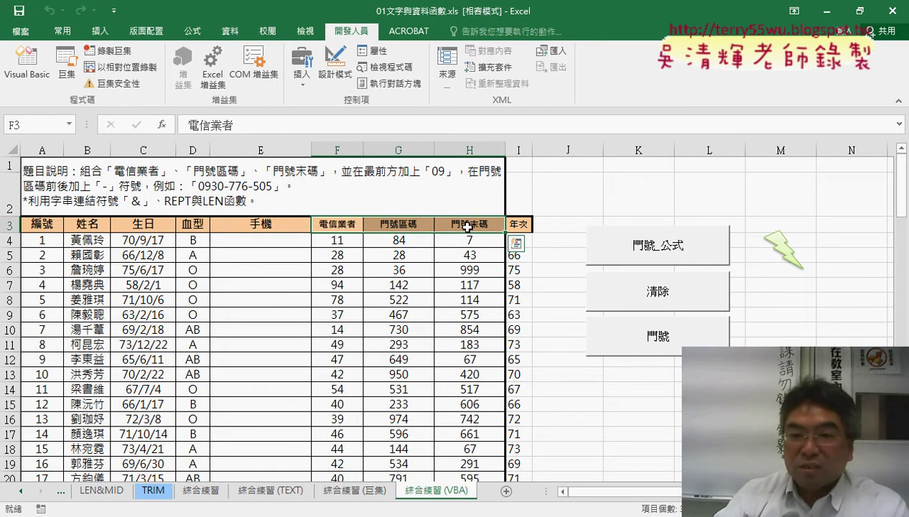
{"action": "key", "text": "ctrl+c"}
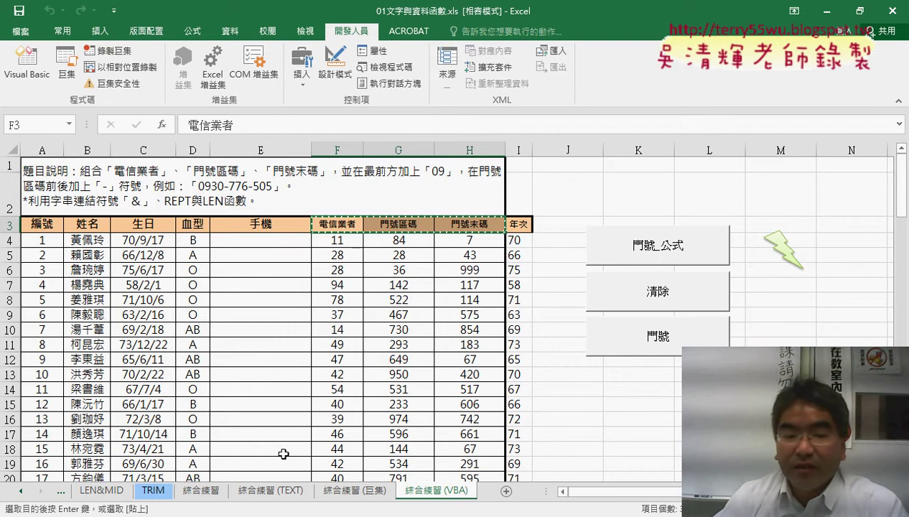
{"action": "left_click", "coordinate": [300, 460]}
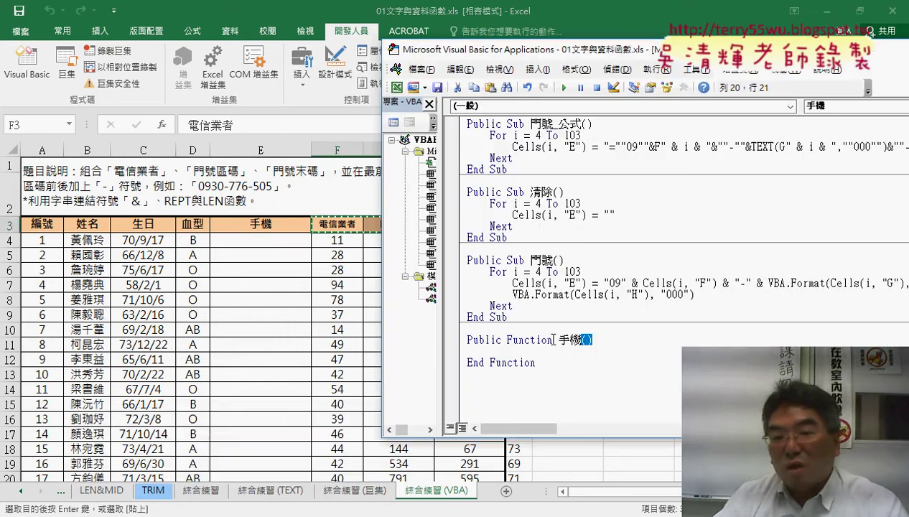
{"action": "left_click", "coordinate": [642, 340]}
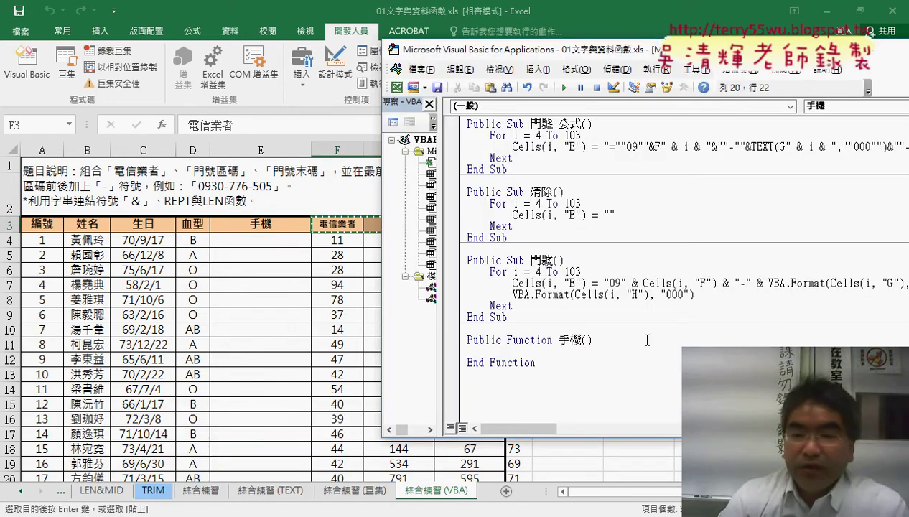
Paste the headers into 手機() as comma-separated parameters 電信業者, 門號區碼, 門號末碼
{"action": "key", "text": "ctrl+v"}
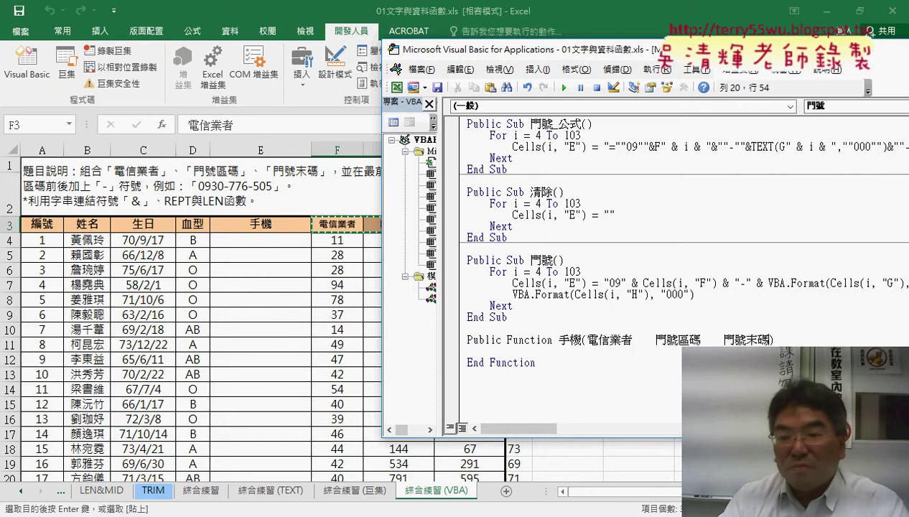
{"action": "left_click", "coordinate": [654, 340]}
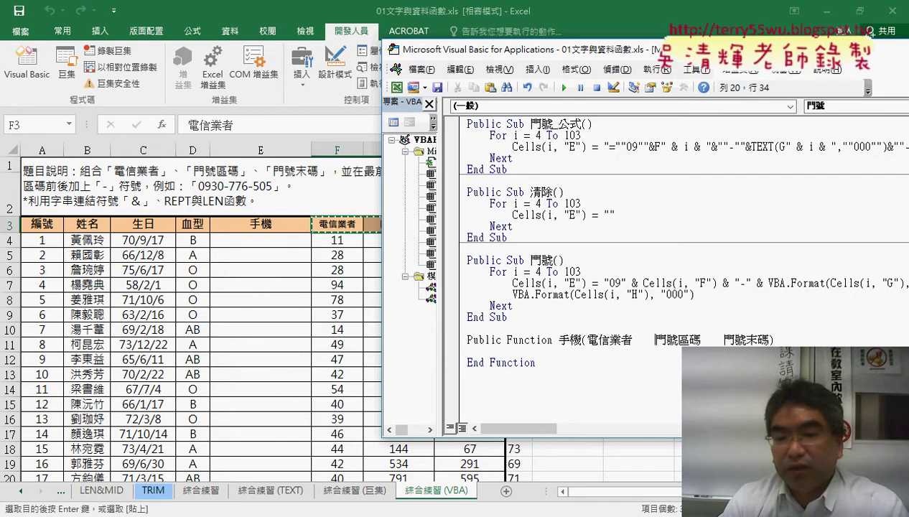
{"action": "key", "text": "BackSpace"}
{"action": "key", "text": "BackSpace"}
{"action": "key", "text": "BackSpace"}
{"action": "key", "text": "BackSpace"}
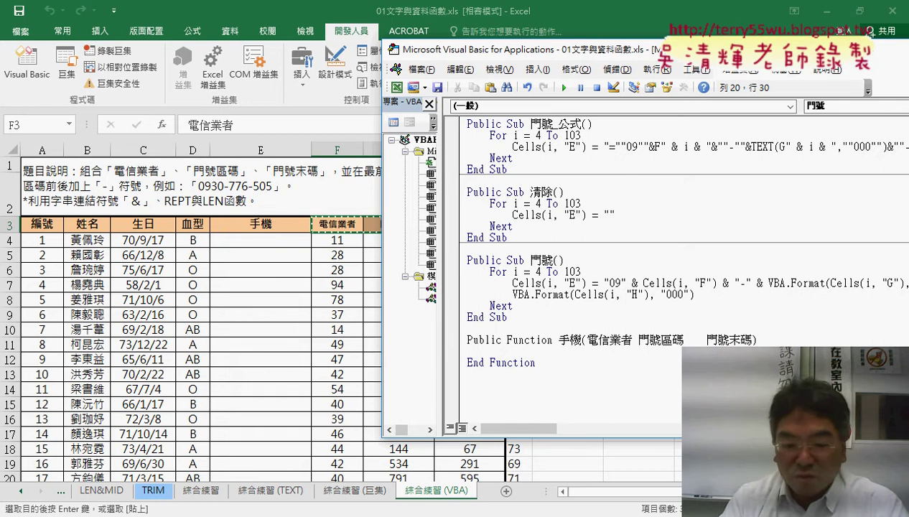
{"action": "type", "text": ","}
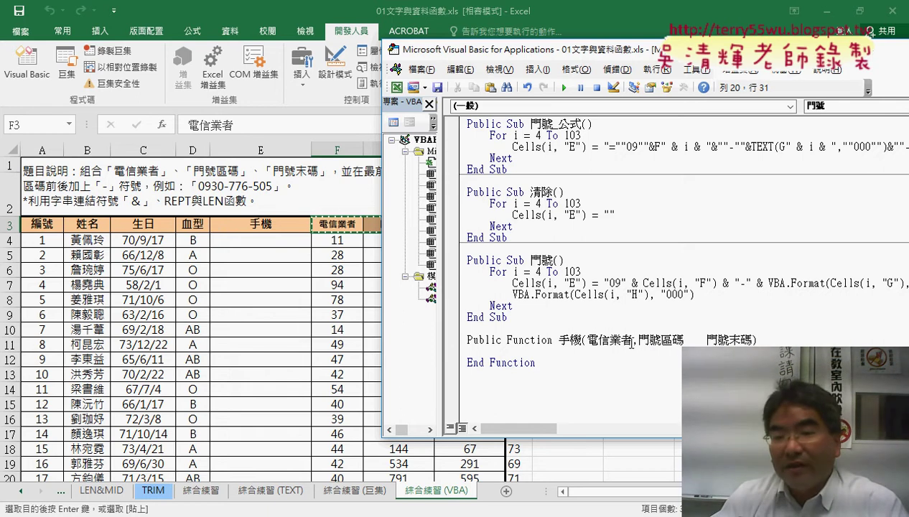
{"action": "left_click_drag", "start_coordinate": [631, 340], "coordinate": [587, 340]}
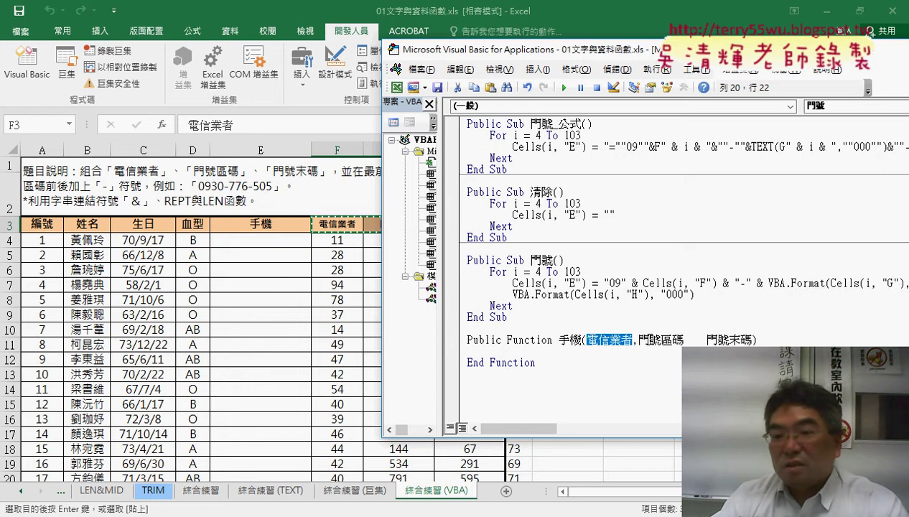
{"action": "left_click_drag", "start_coordinate": [688, 340], "coordinate": [707, 340]}
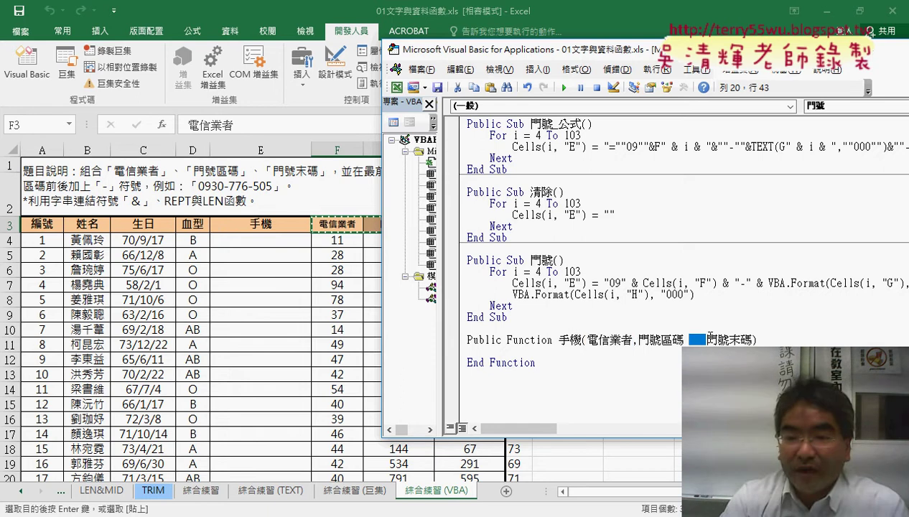
{"action": "type", "text": ","}
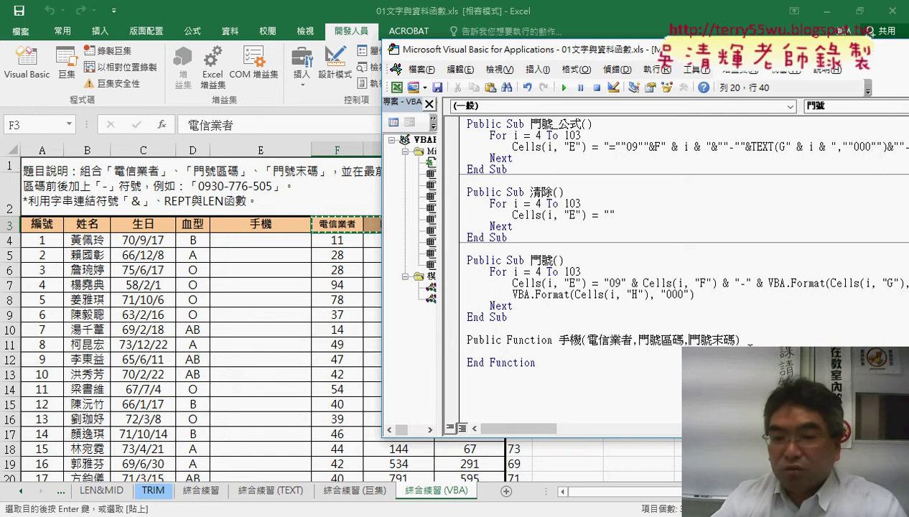
{"action": "key", "text": "Down"}
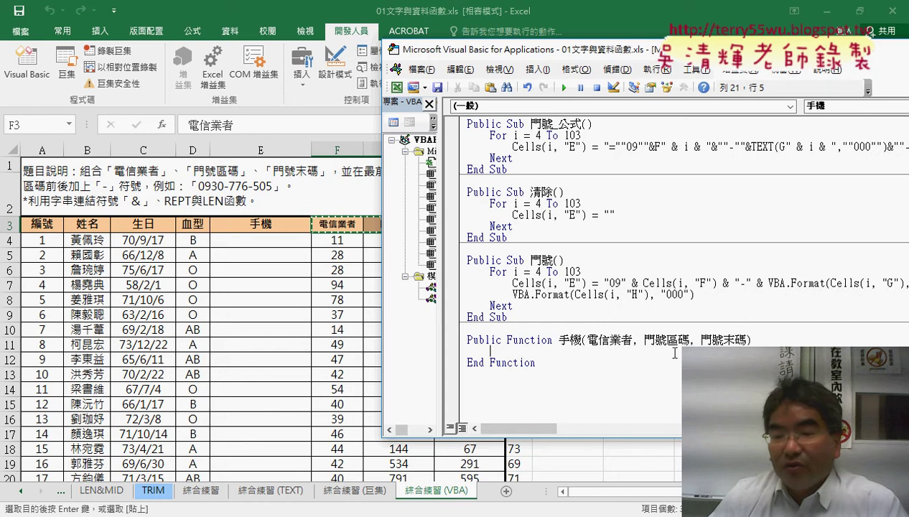
Start the function body with 手機 = "09" & and clear the resulting compile error
{"action": "left_click_drag", "start_coordinate": [586, 339], "coordinate": [747, 339]}
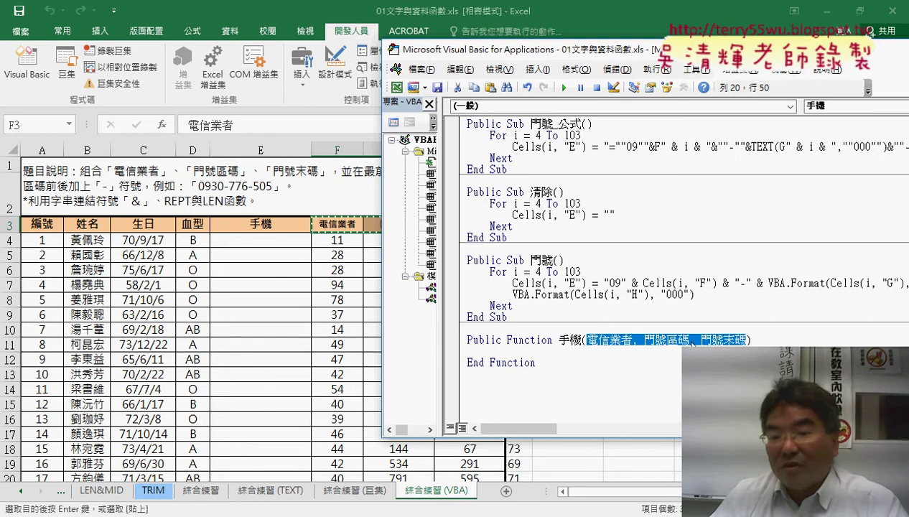
{"action": "left_click_drag", "start_coordinate": [581, 339], "coordinate": [570, 339]}
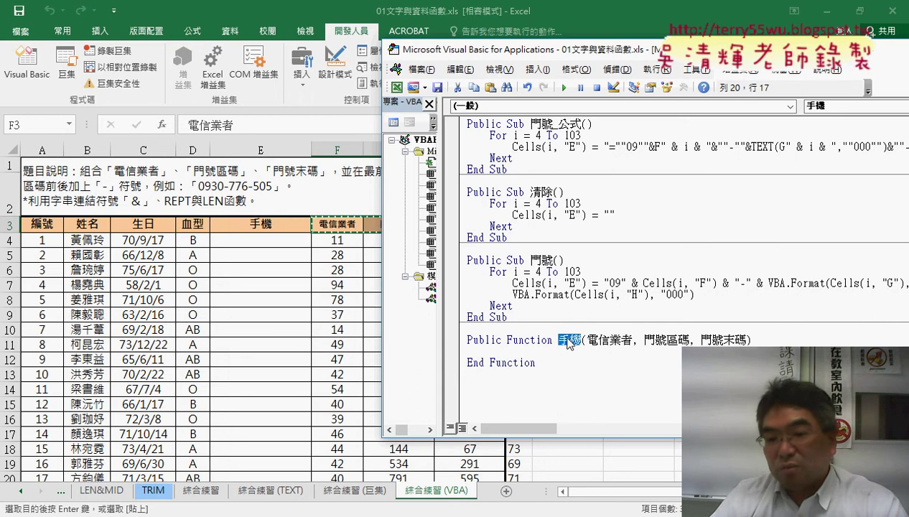
{"action": "left_click_drag", "start_coordinate": [567, 339], "coordinate": [555, 348]}
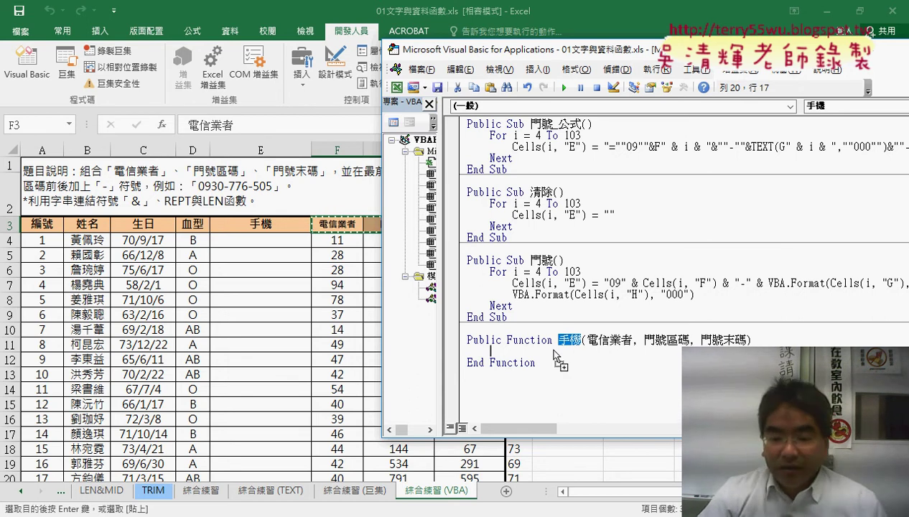
{"action": "left_click_drag", "start_coordinate": [555, 351], "coordinate": [551, 351]}
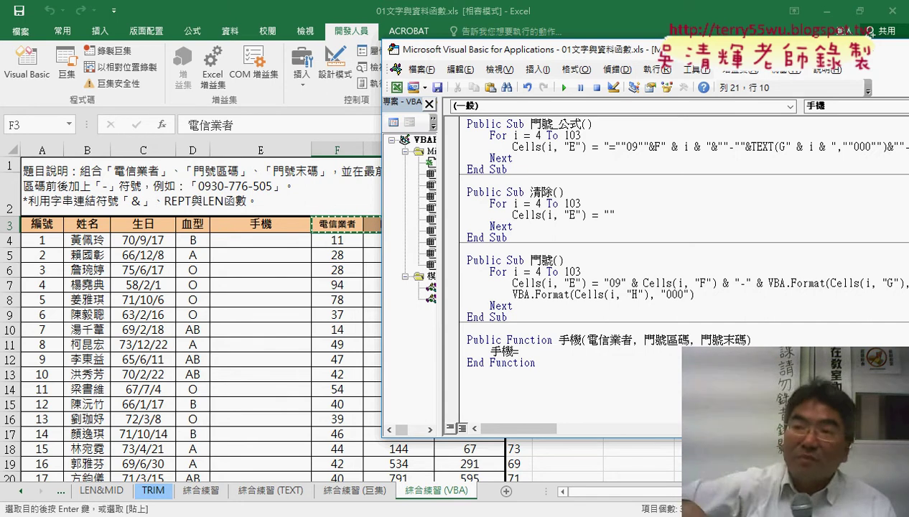
{"action": "type", "text": "="}
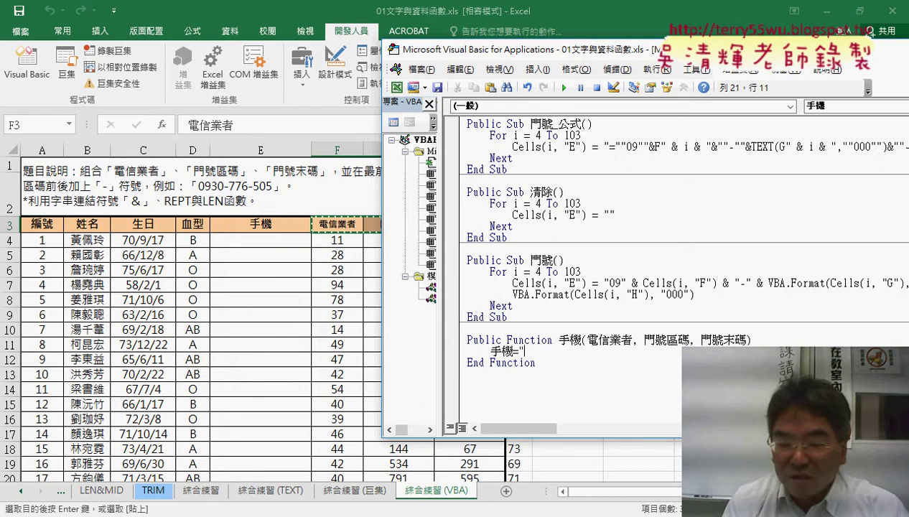
{"action": "type", "text": "=\"09\""}
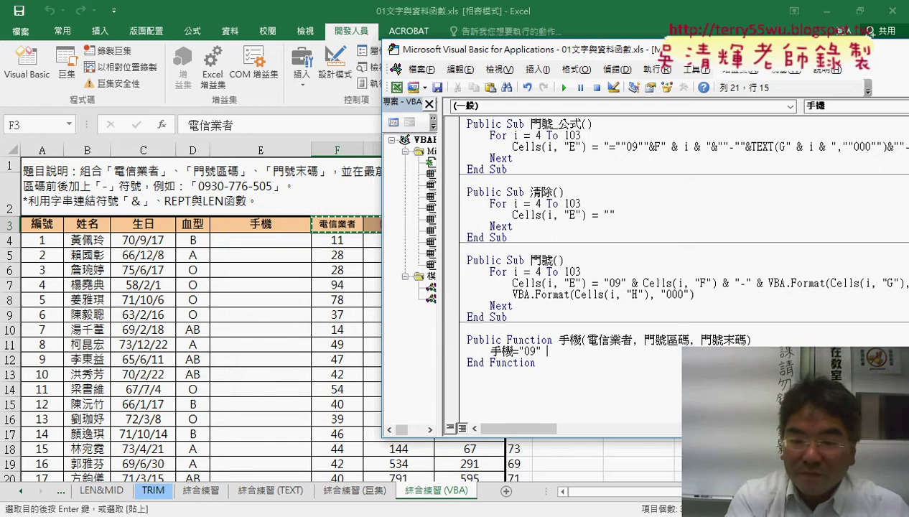
{"action": "type", "text": " &"}
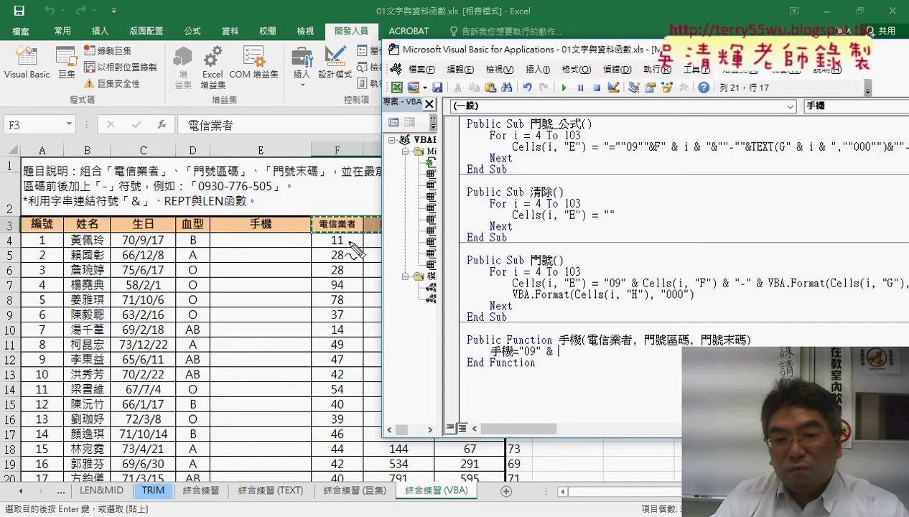
{"action": "left_click_drag", "start_coordinate": [339, 232], "coordinate": [632, 346]}
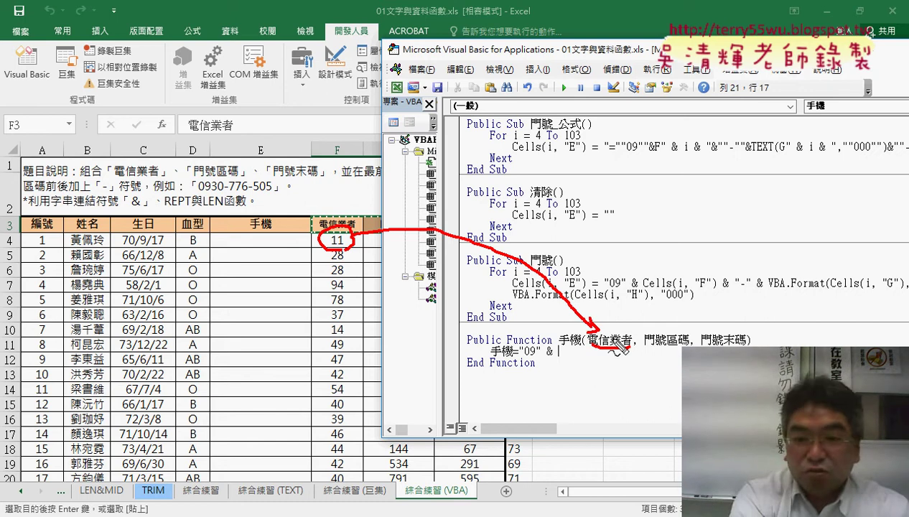
{"action": "key", "text": "Escape"}
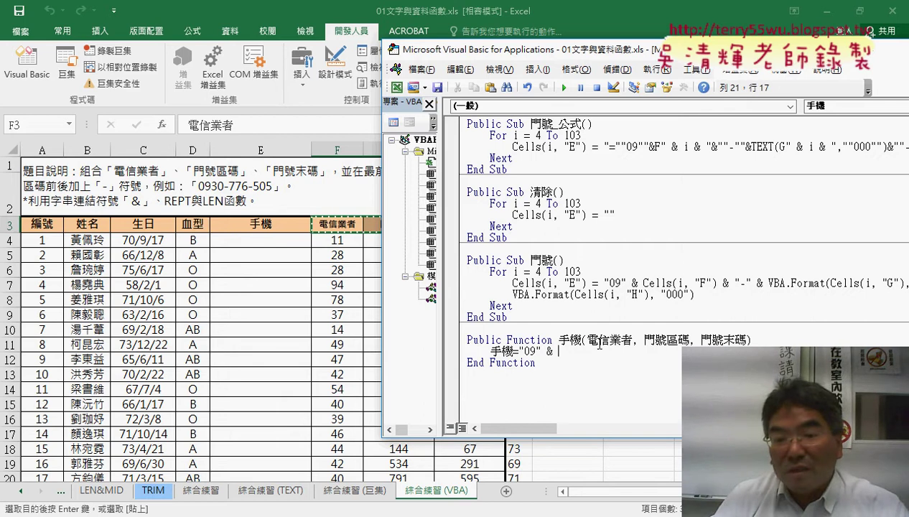
{"action": "left_click", "coordinate": [592, 339]}
{"action": "key", "text": "Return"}
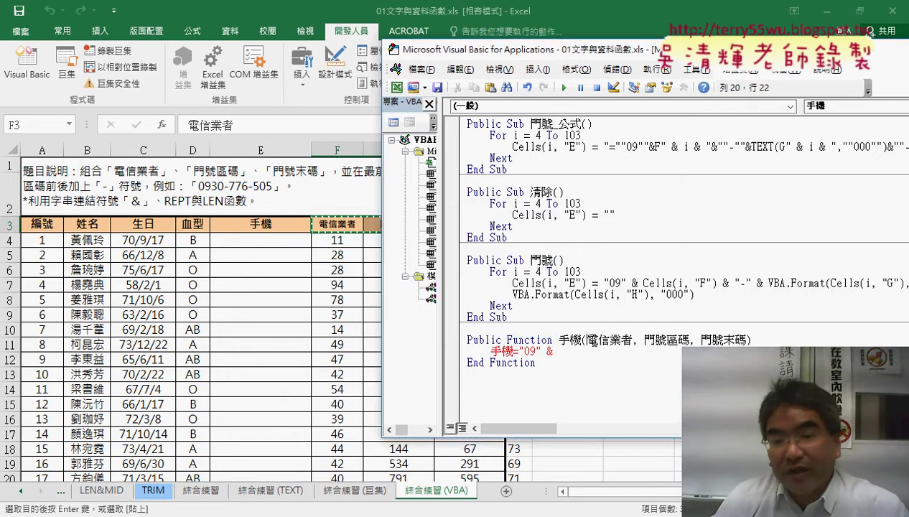
Append 電信業者 & "-" & VBA.Format( to the return line, dismissing the compile error
{"action": "mouse_move", "coordinate": [588, 339]}
{"action": "left_mouse_down"}
{"action": "mouse_move", "coordinate": [632, 339]}
{"action": "mouse_move", "coordinate": [609, 352]}
{"action": "left_mouse_up"}
{"action": "type", "text": "電信業者"}
{"action": "left_click", "coordinate": [610, 352]}
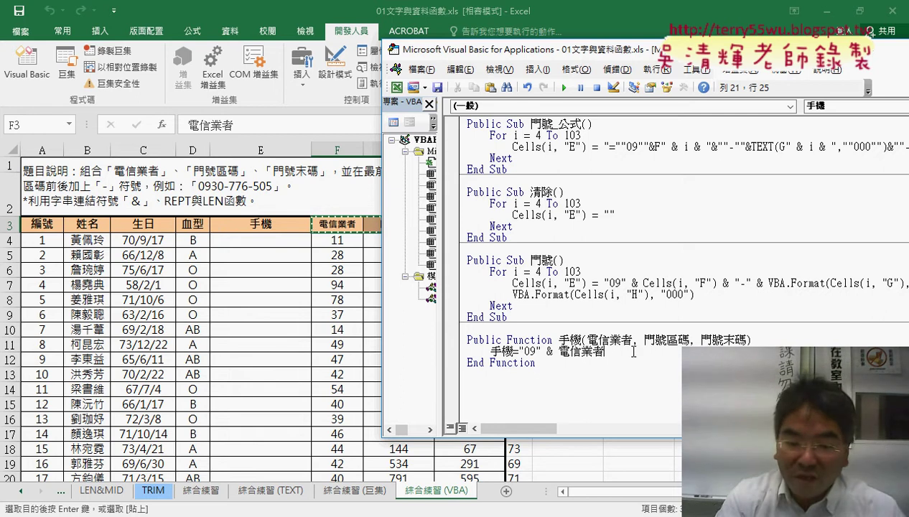
{"action": "type", "text": " & \"-\" & vba"}
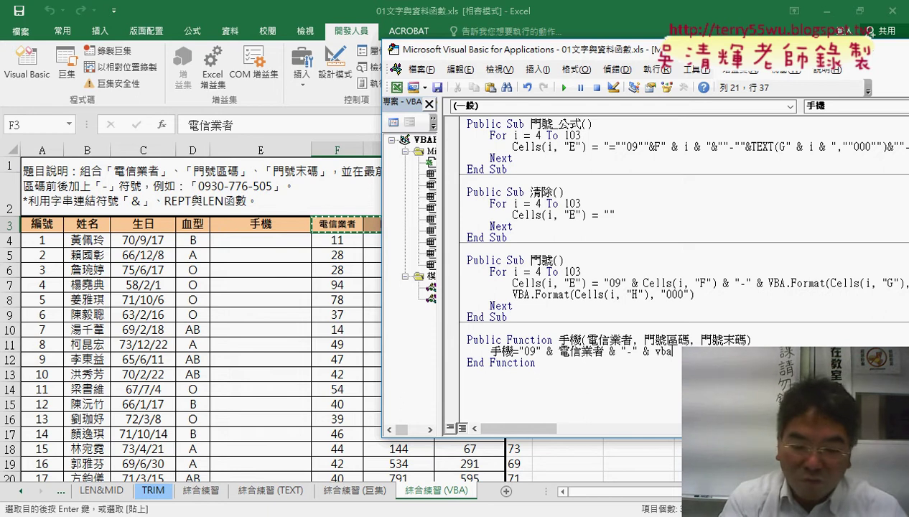
{"action": "type", "text": ".f"}
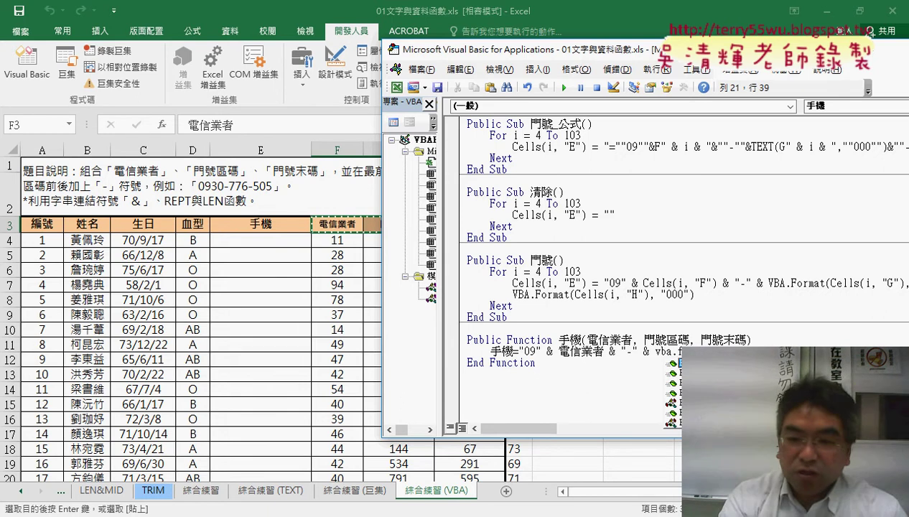
{"action": "type", "text": "or"}
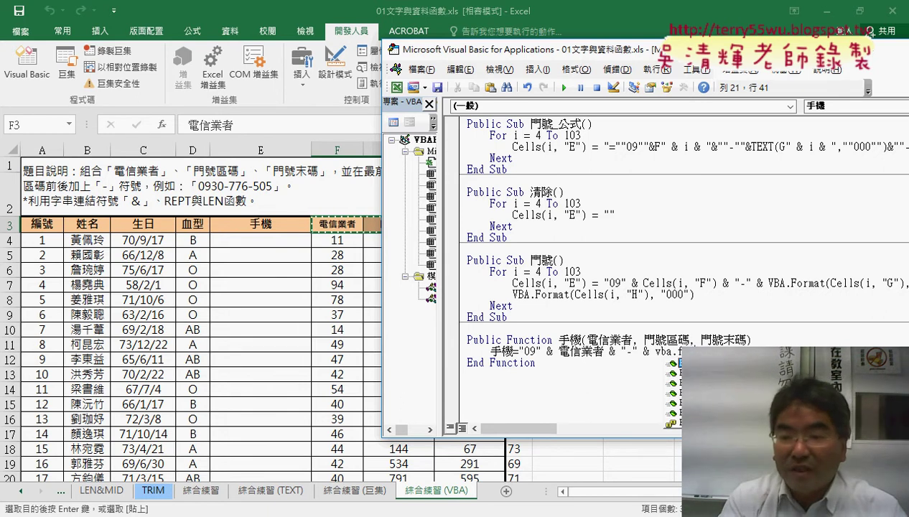
{"action": "type", "text": "mat("}
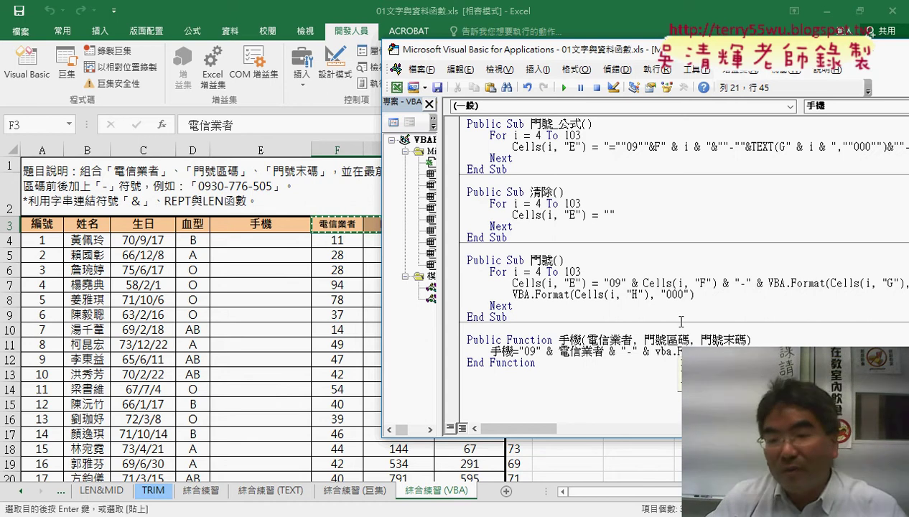
{"action": "left_click", "coordinate": [648, 340]}
{"action": "left_click", "coordinate": [436, 320]}
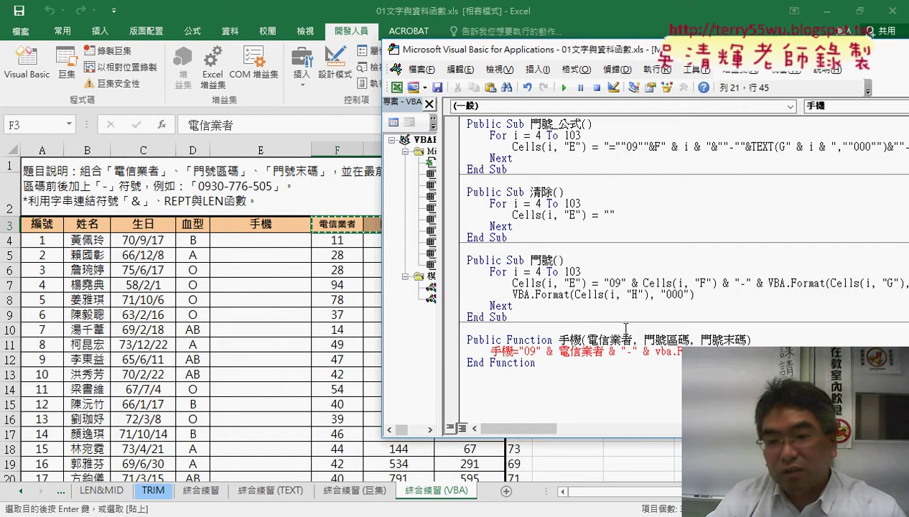
Complete the Format call with 門號區碼 and "000", then review the expression
{"action": "mouse_move", "coordinate": [687, 341]}
{"action": "left_mouse_down"}
{"action": "mouse_move", "coordinate": [682, 352]}
{"action": "mouse_move", "coordinate": [690, 340]}
{"action": "left_mouse_up"}
{"action": "left_click", "coordinate": [677, 339]}
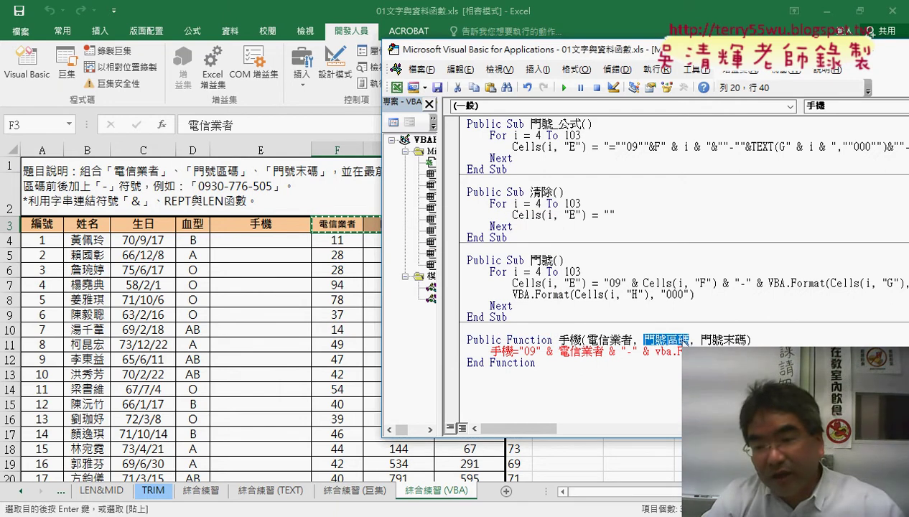
{"action": "left_click", "coordinate": [760, 352]}
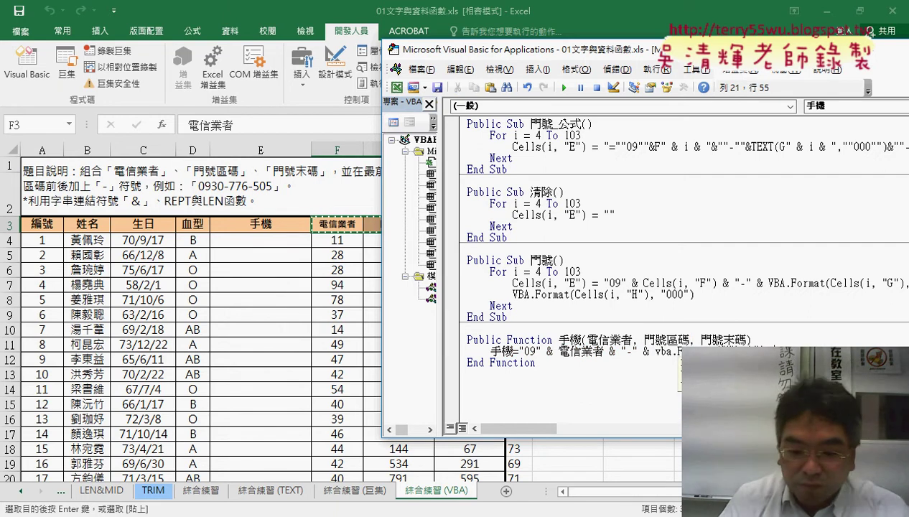
{"action": "type", "text": "\"000\""}
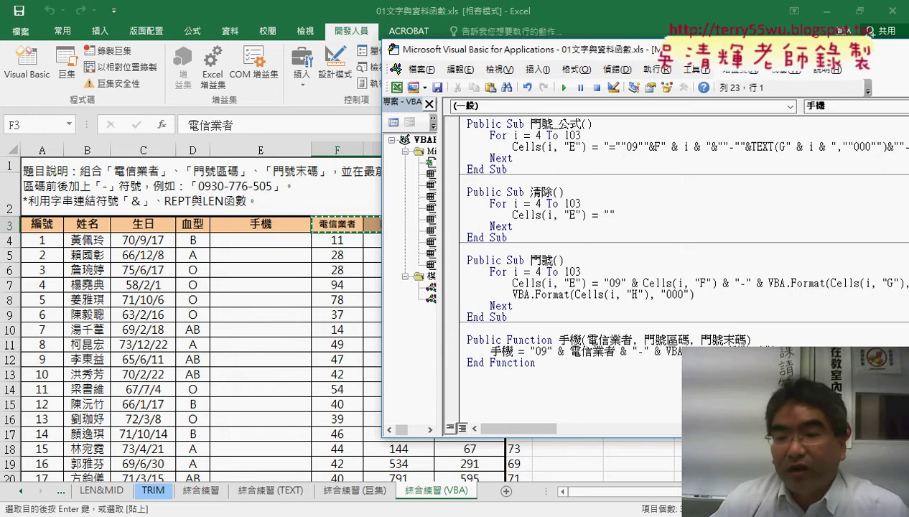
{"action": "double_click", "coordinate": [672, 351]}
{"action": "left_click_drag", "start_coordinate": [660, 353], "coordinate": [615, 356]}
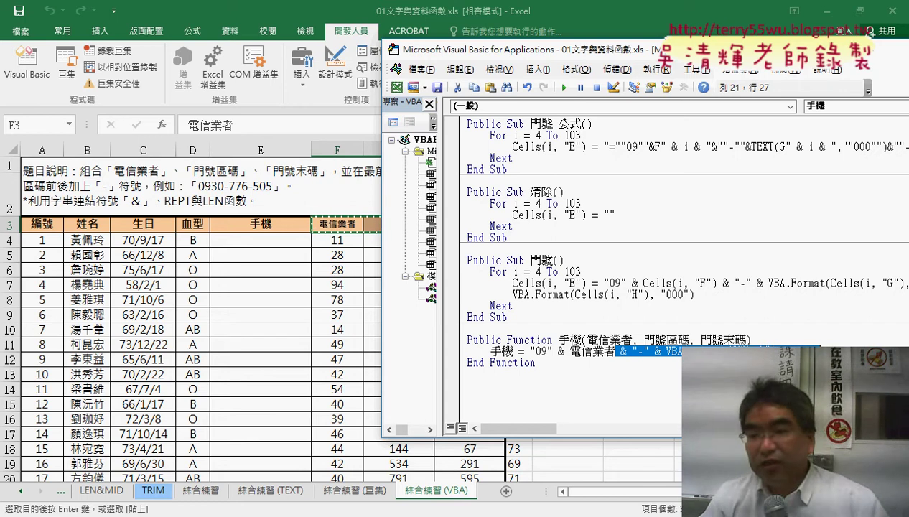
{"action": "key", "text": "End"}
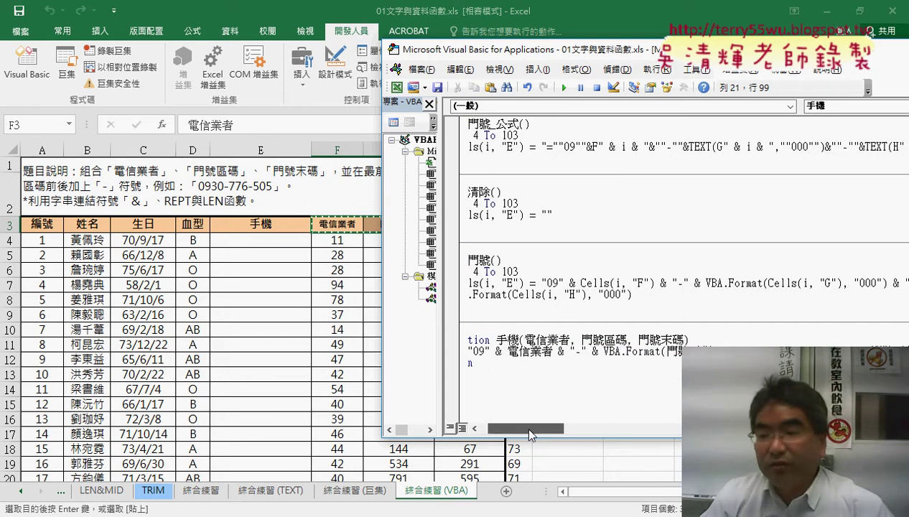
{"action": "left_click_drag", "start_coordinate": [530, 431], "coordinate": [543, 431]}
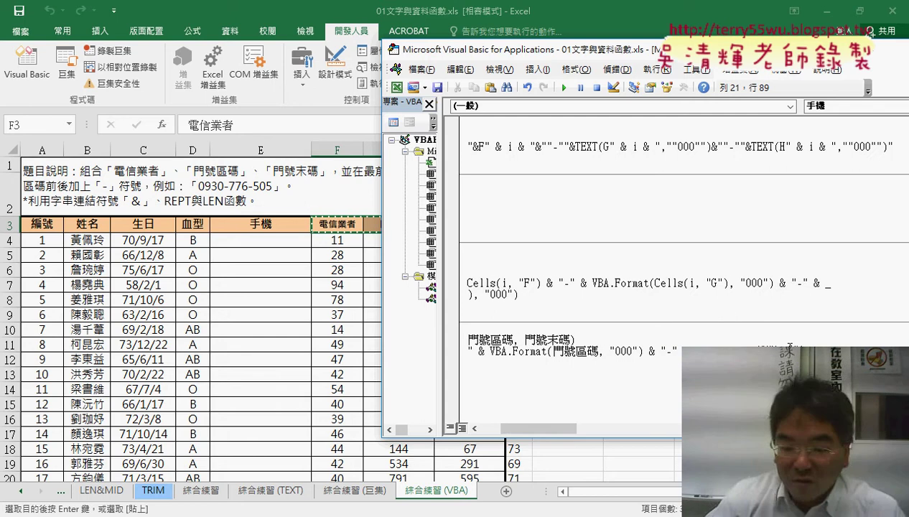
{"action": "left_click_drag", "start_coordinate": [790, 347], "coordinate": [782, 347]}
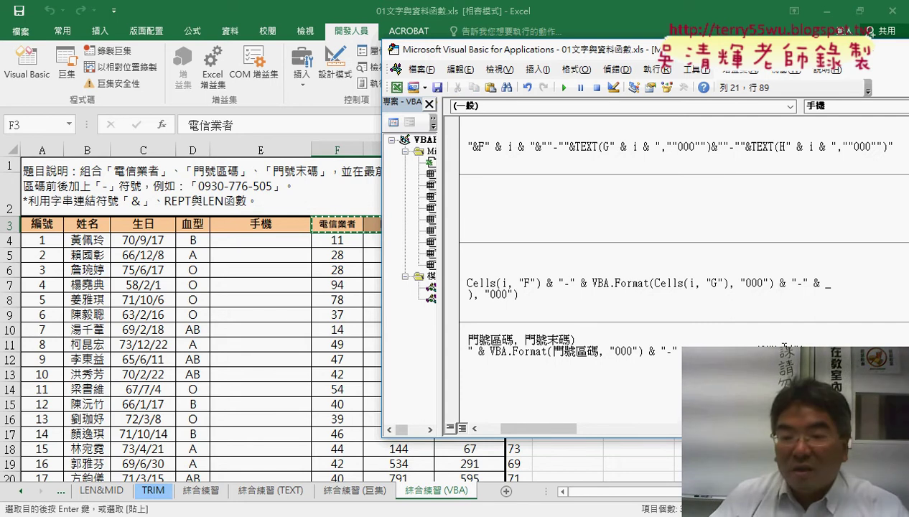
{"action": "left_click_drag", "start_coordinate": [543, 428], "coordinate": [523, 429]}
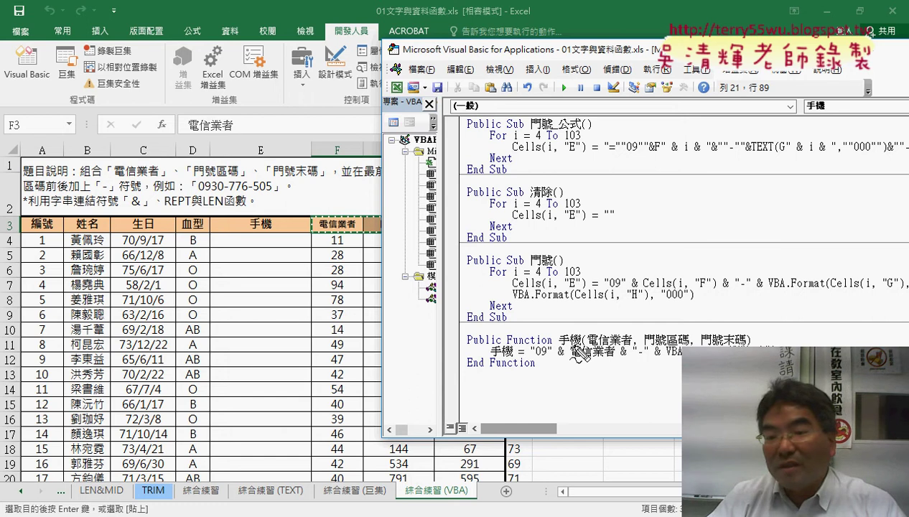
{"action": "left_click", "coordinate": [586, 341]}
{"action": "left_click_drag", "start_coordinate": [750, 331], "coordinate": [751, 346]}
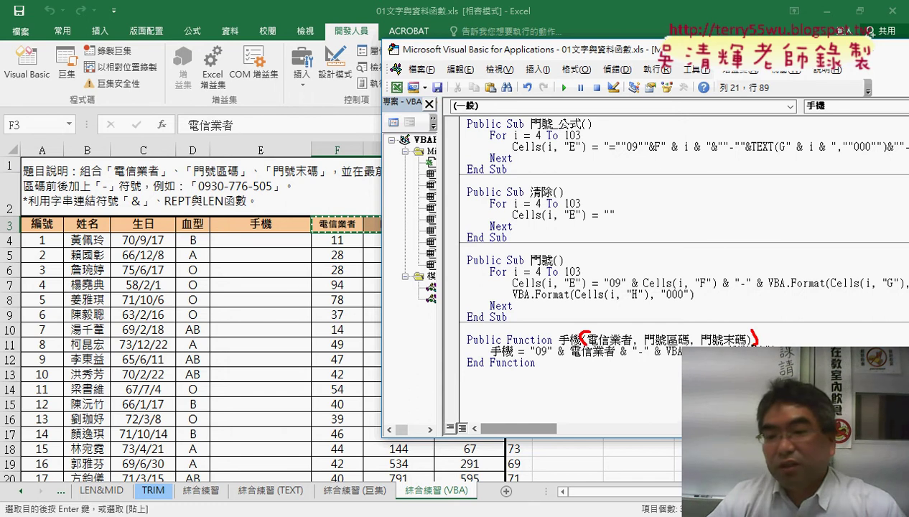
{"action": "mouse_move", "coordinate": [575, 357]}
{"action": "left_mouse_down"}
{"action": "mouse_move", "coordinate": [681, 359]}
{"action": "mouse_move", "coordinate": [632, 391]}
{"action": "mouse_move", "coordinate": [546, 377]}
{"action": "mouse_move", "coordinate": [518, 356]}
{"action": "mouse_move", "coordinate": [581, 345]}
{"action": "left_mouse_up"}
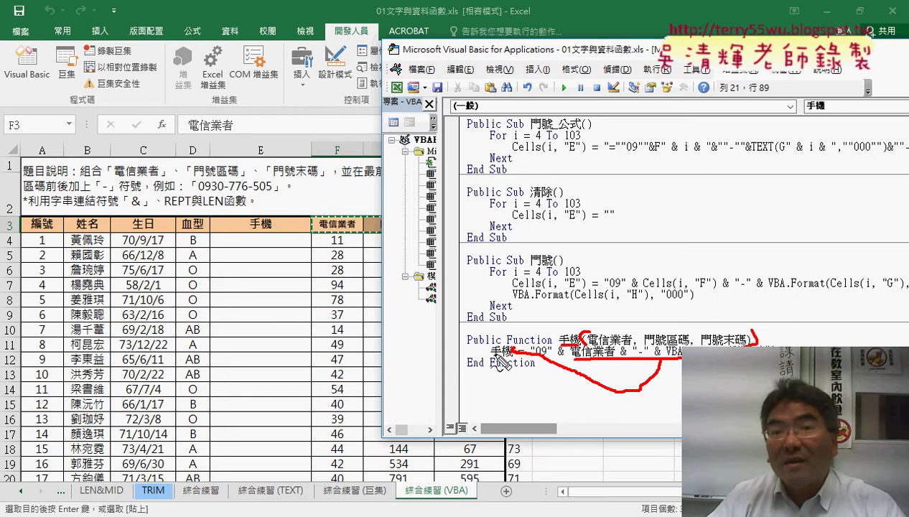
{"action": "left_click_drag", "start_coordinate": [353, 304], "coordinate": [348, 315]}
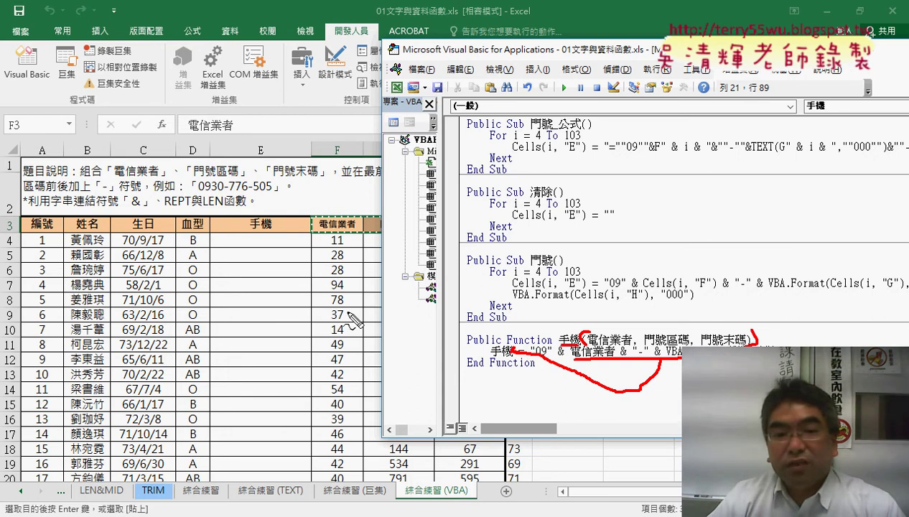
{"action": "mouse_move", "coordinate": [273, 248]}
{"action": "left_mouse_down"}
{"action": "mouse_move", "coordinate": [224, 240]}
{"action": "mouse_move", "coordinate": [289, 236]}
{"action": "left_mouse_up"}
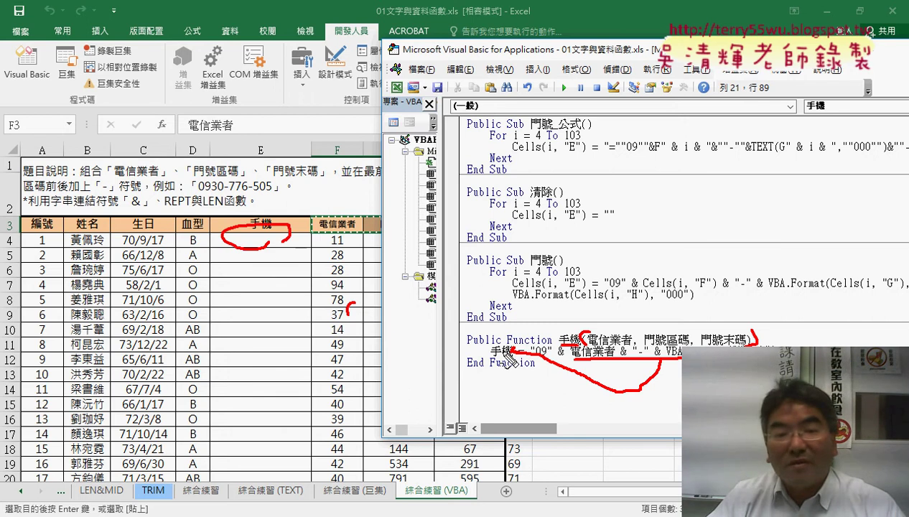
{"action": "mouse_move", "coordinate": [515, 352]}
{"action": "left_mouse_down"}
{"action": "mouse_move", "coordinate": [272, 249]}
{"action": "mouse_move", "coordinate": [289, 264]}
{"action": "mouse_move", "coordinate": [298, 260]}
{"action": "left_mouse_up"}
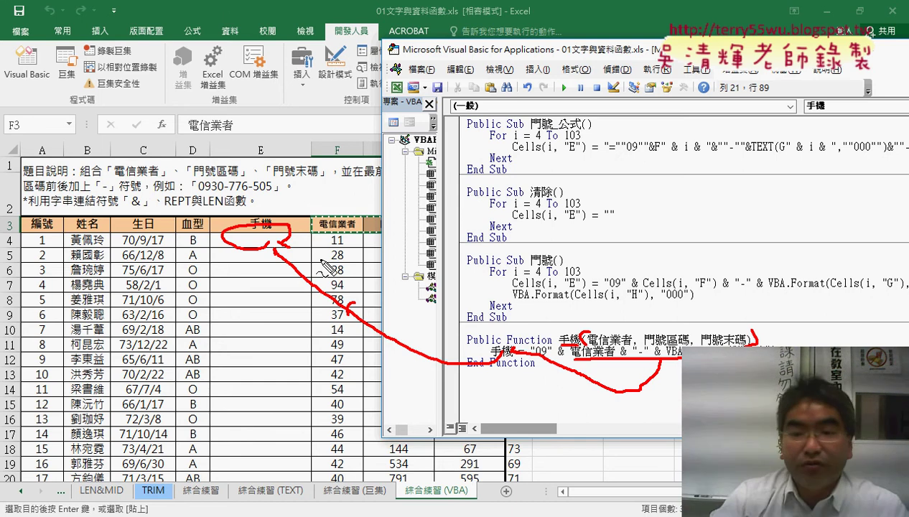
{"action": "key", "text": "Escape"}
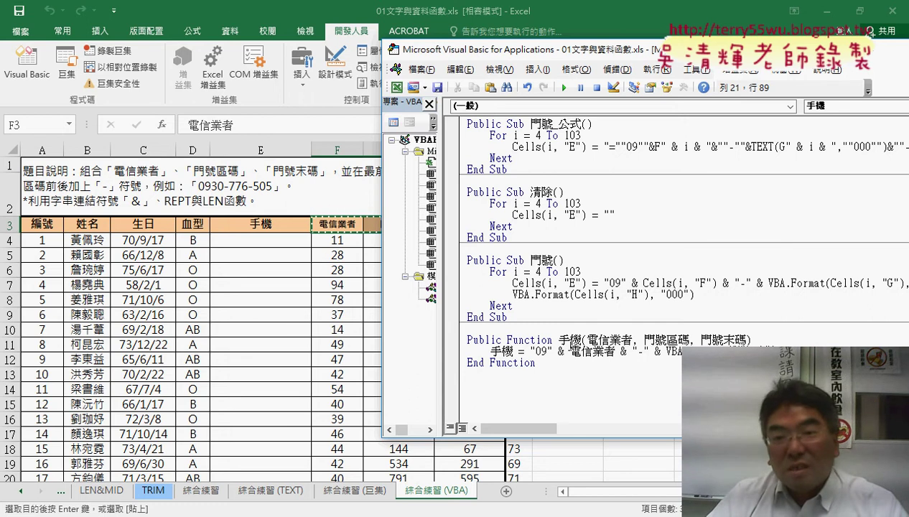
{"action": "left_click", "coordinate": [579, 347]}
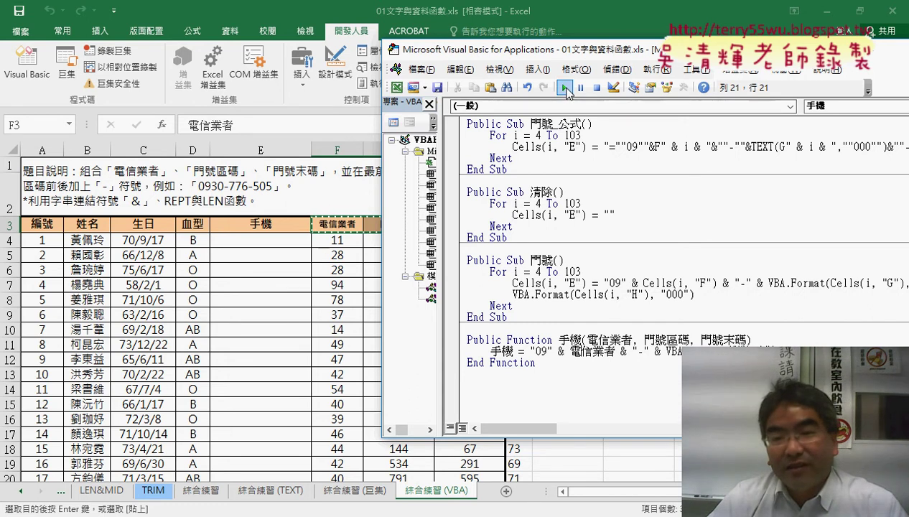
Open and dismiss the Macros list, compare the 手機 function with the 門號 macro, then return to cell E4
{"action": "left_click", "coordinate": [565, 88]}
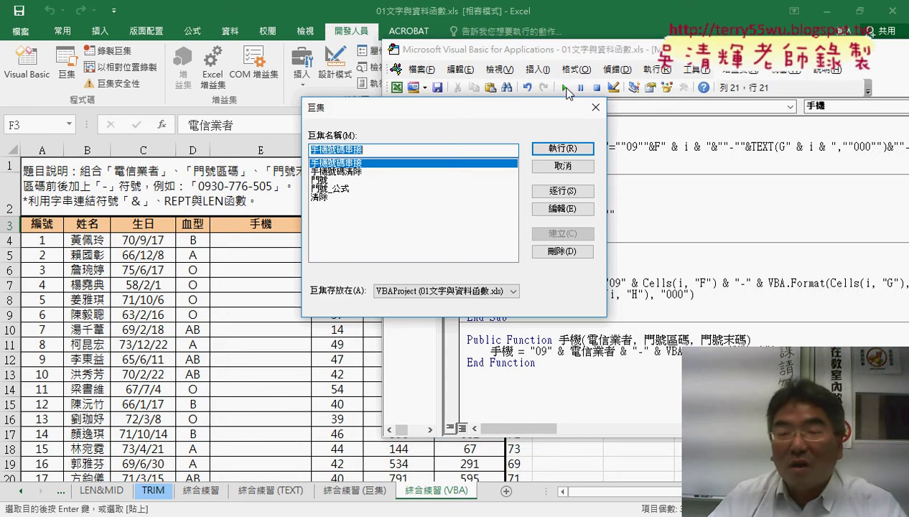
{"action": "left_click", "coordinate": [595, 108]}
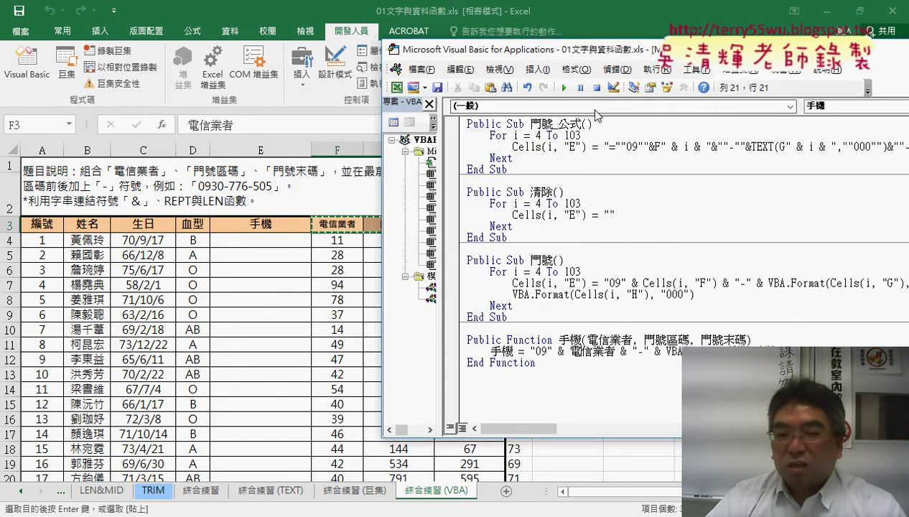
{"action": "left_click_drag", "start_coordinate": [506, 340], "coordinate": [558, 340]}
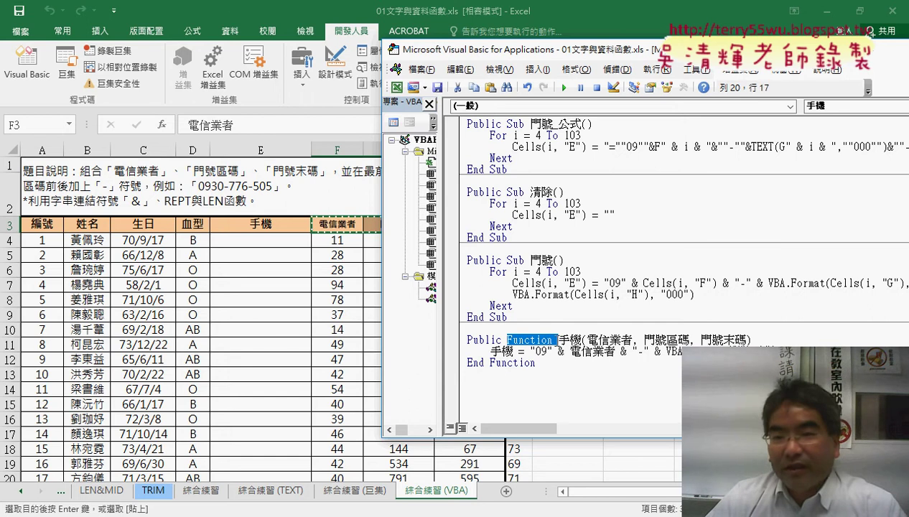
{"action": "left_click", "coordinate": [538, 272]}
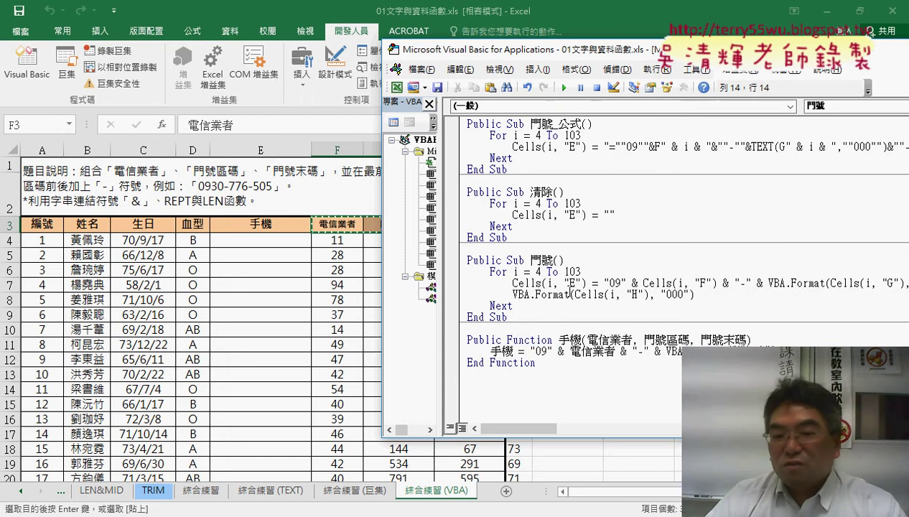
{"action": "left_click", "coordinate": [545, 351]}
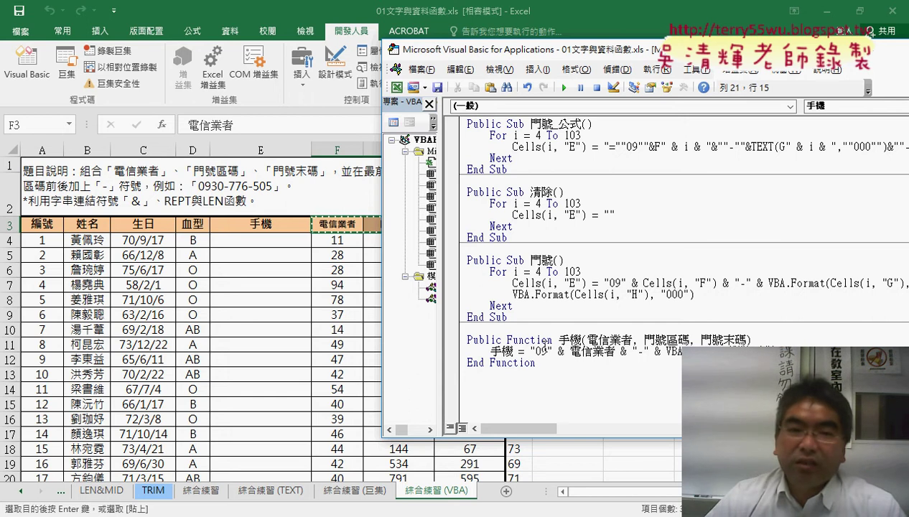
{"action": "left_click", "coordinate": [267, 239]}
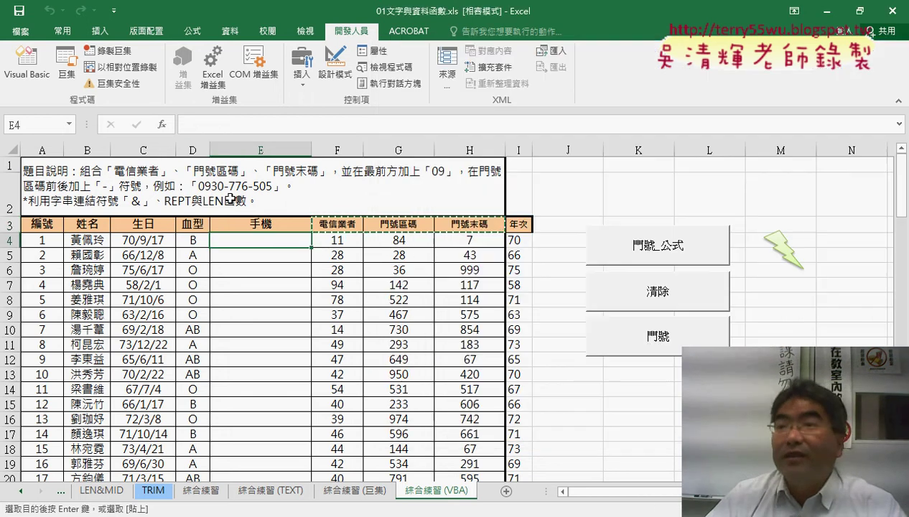
Start Insert Function for E4 and filter the category to 使用者定義 (User Defined) to list 手機
{"action": "left_click", "coordinate": [163, 130]}
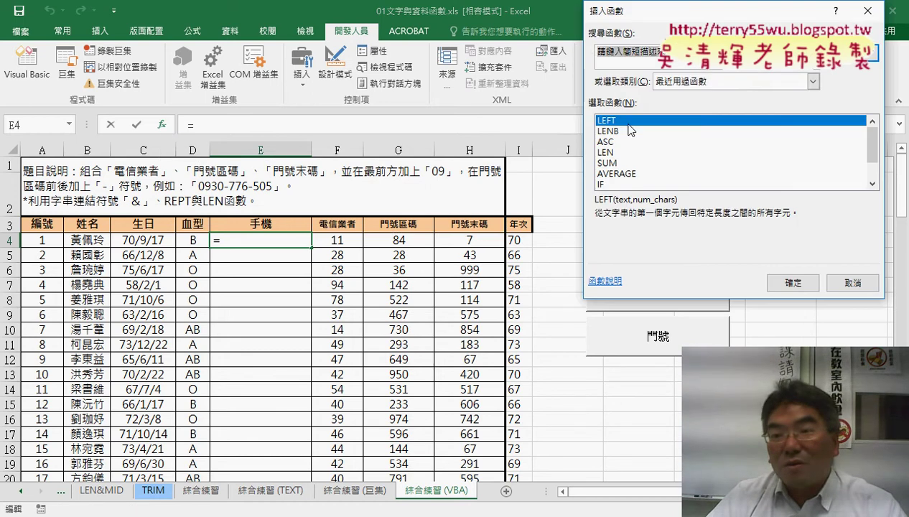
{"action": "left_click", "coordinate": [700, 84]}
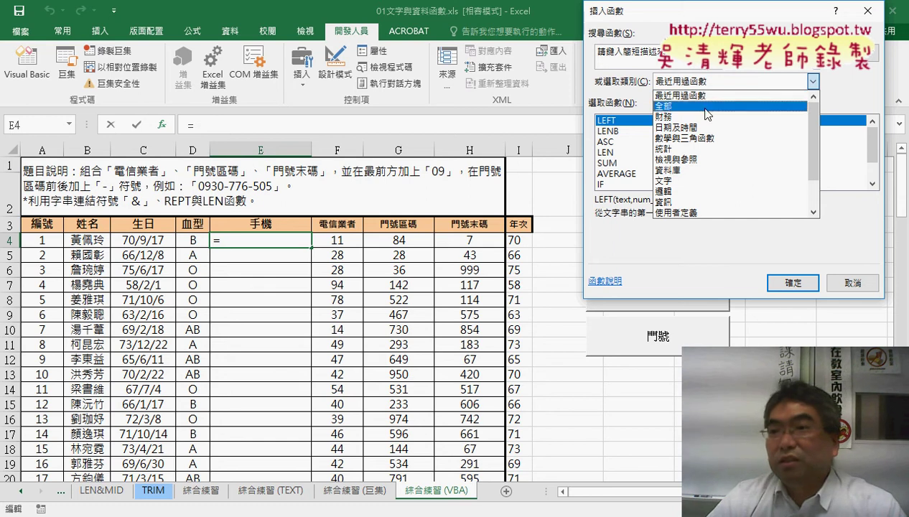
{"action": "left_click", "coordinate": [695, 213]}
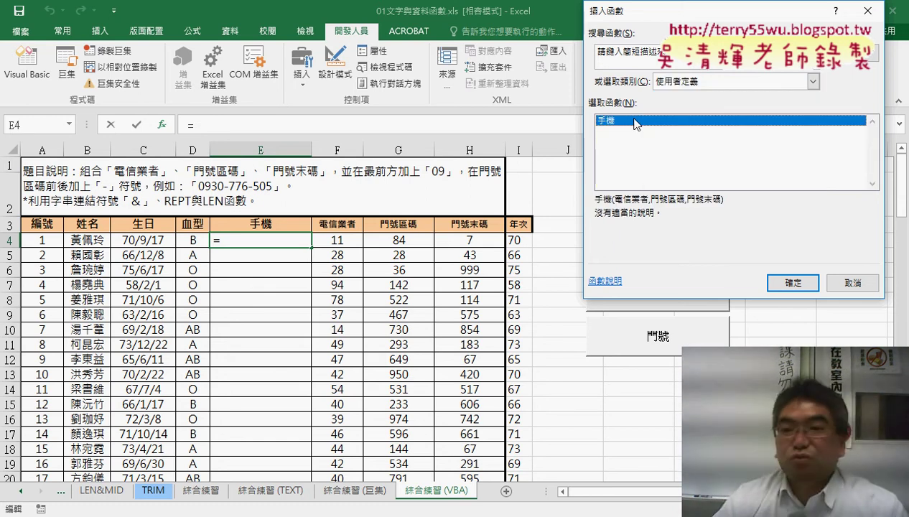
{"action": "left_click", "coordinate": [602, 123]}
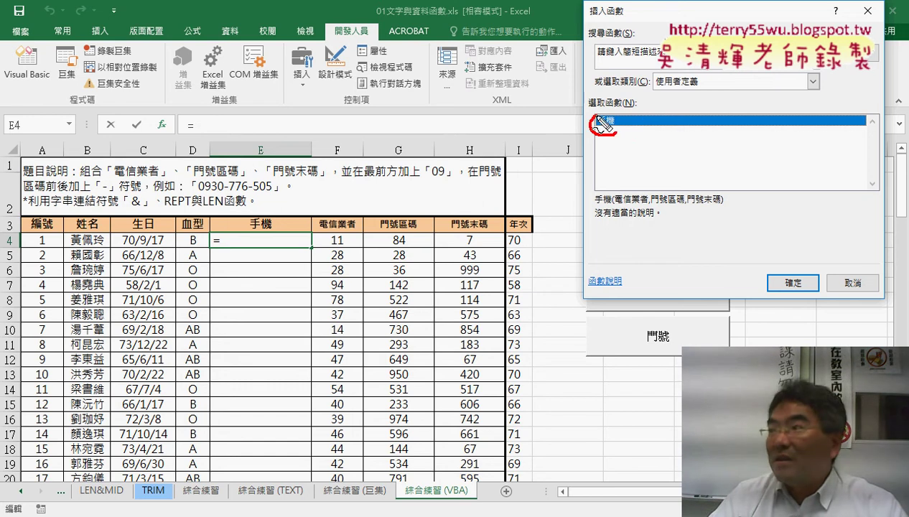
{"action": "left_click_drag", "start_coordinate": [602, 123], "coordinate": [610, 113]}
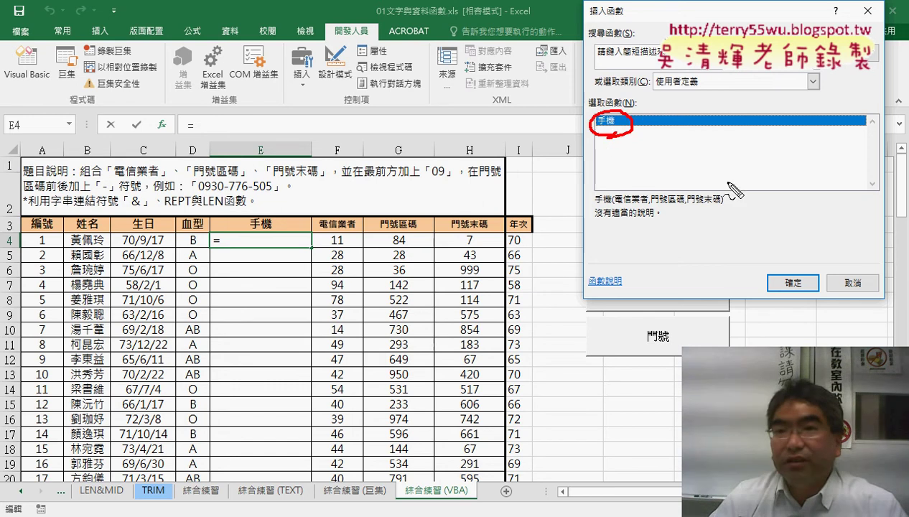
{"action": "mouse_move", "coordinate": [727, 184]}
{"action": "left_mouse_down"}
{"action": "mouse_move", "coordinate": [632, 133]}
{"action": "mouse_move", "coordinate": [650, 144]}
{"action": "left_mouse_up"}
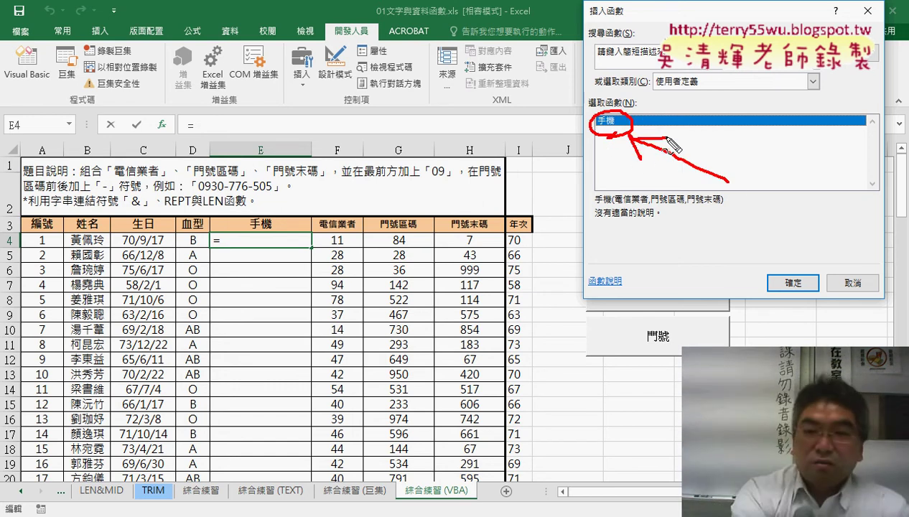
{"action": "key", "text": "Escape"}
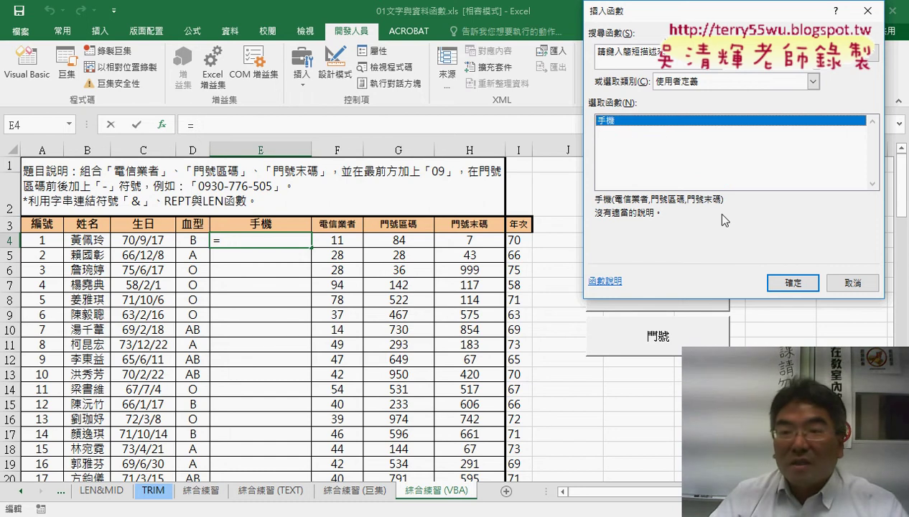
Pick 手機 and give it F4, G4 and H4 as its three arguments
{"action": "left_click", "coordinate": [792, 282]}
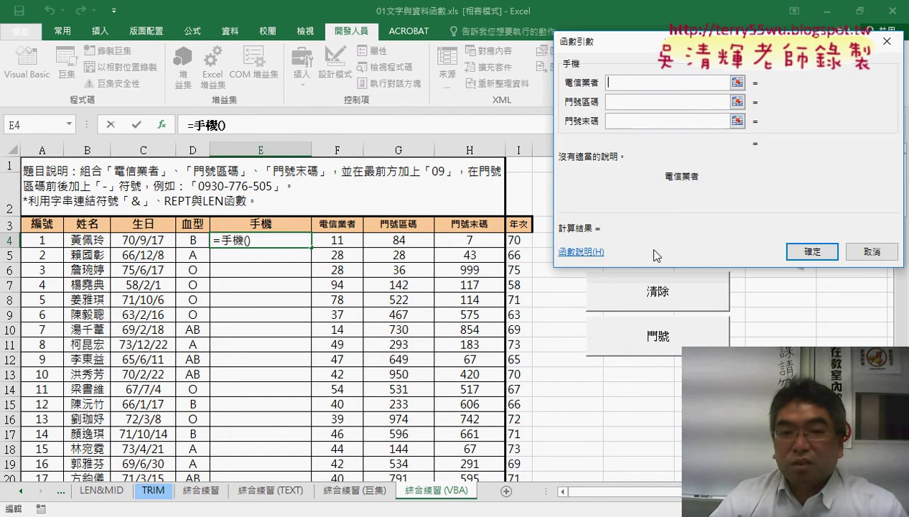
{"action": "left_click", "coordinate": [336, 247]}
{"action": "left_click", "coordinate": [609, 102]}
{"action": "left_click", "coordinate": [407, 241]}
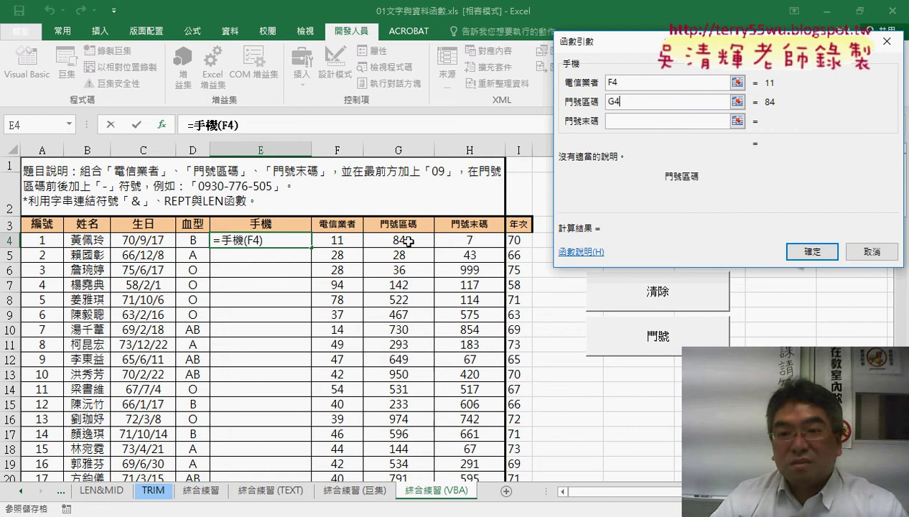
{"action": "left_click", "coordinate": [611, 122]}
{"action": "left_click", "coordinate": [479, 237]}
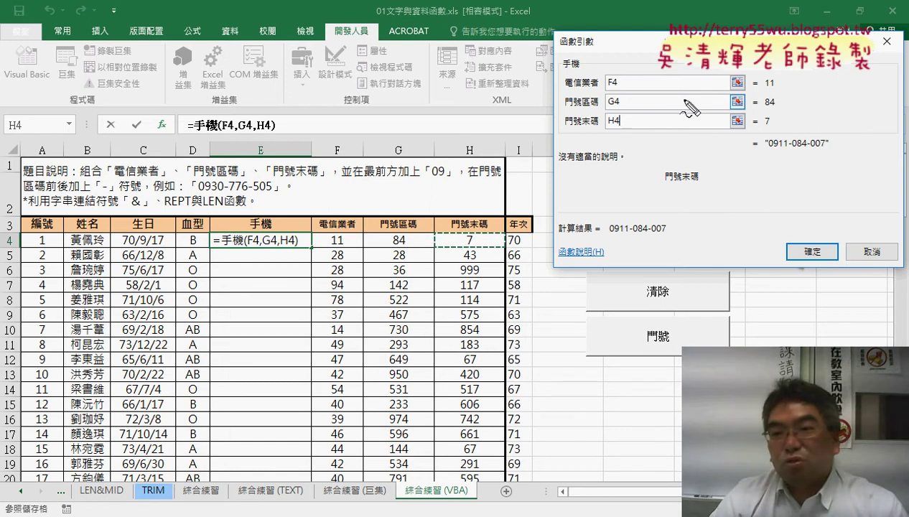
{"action": "left_click_drag", "start_coordinate": [782, 131], "coordinate": [751, 118]}
{"action": "left_click_drag", "start_coordinate": [750, 78], "coordinate": [775, 114]}
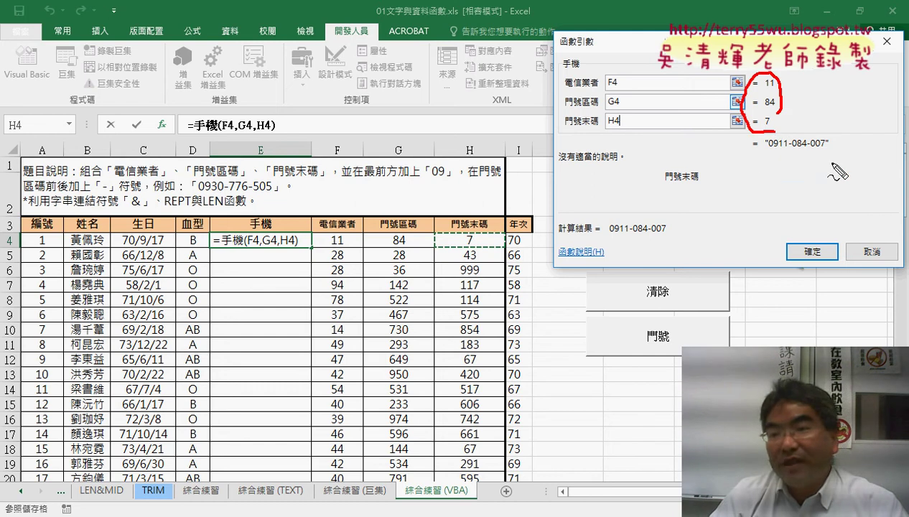
{"action": "mouse_move", "coordinate": [832, 162]}
{"action": "left_mouse_down"}
{"action": "mouse_move", "coordinate": [846, 152]}
{"action": "mouse_move", "coordinate": [833, 134]}
{"action": "left_mouse_up"}
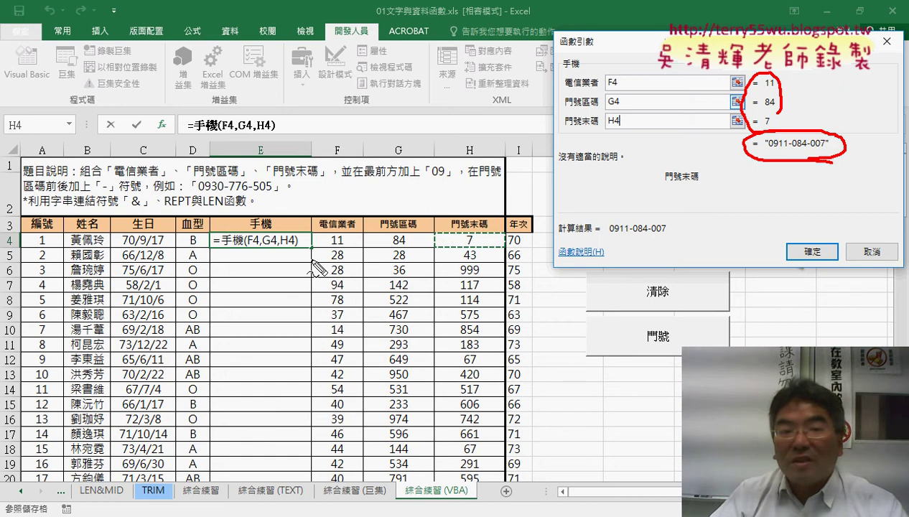
{"action": "mouse_move", "coordinate": [290, 251]}
{"action": "left_mouse_down"}
{"action": "mouse_move", "coordinate": [208, 252]}
{"action": "mouse_move", "coordinate": [316, 235]}
{"action": "left_mouse_up"}
{"action": "mouse_move", "coordinate": [761, 160]}
{"action": "left_mouse_down"}
{"action": "mouse_move", "coordinate": [650, 170]}
{"action": "mouse_move", "coordinate": [308, 240]}
{"action": "left_mouse_up"}
{"action": "left_click_drag", "start_coordinate": [316, 238], "coordinate": [362, 237]}
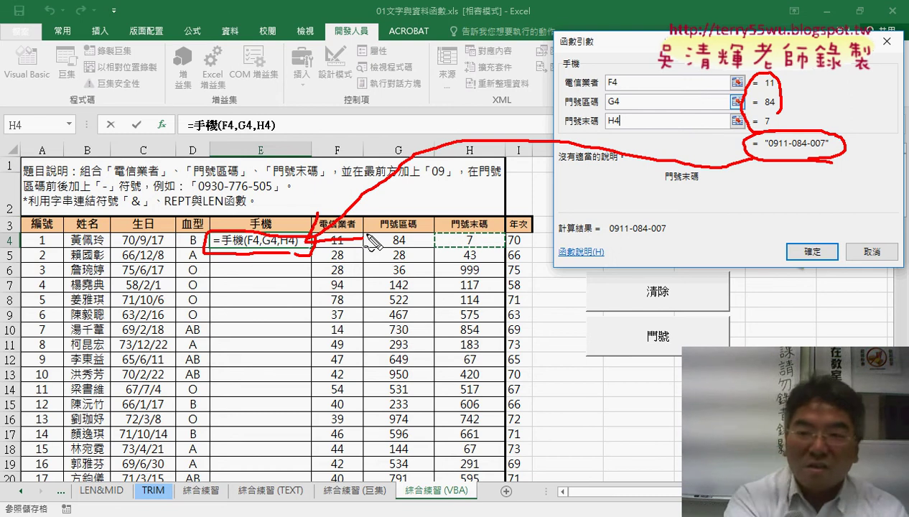
{"action": "key", "text": "Escape"}
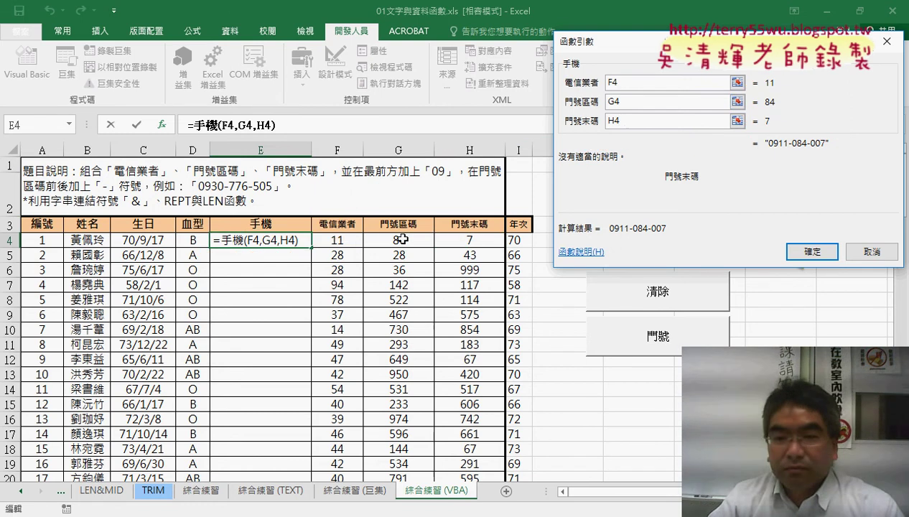
{"action": "left_click", "coordinate": [811, 251]}
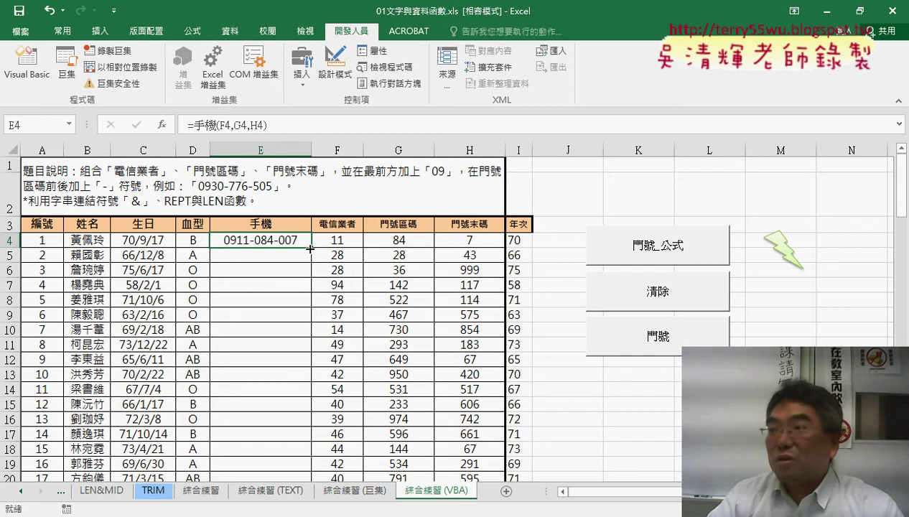
{"action": "double_click", "coordinate": [310, 249]}
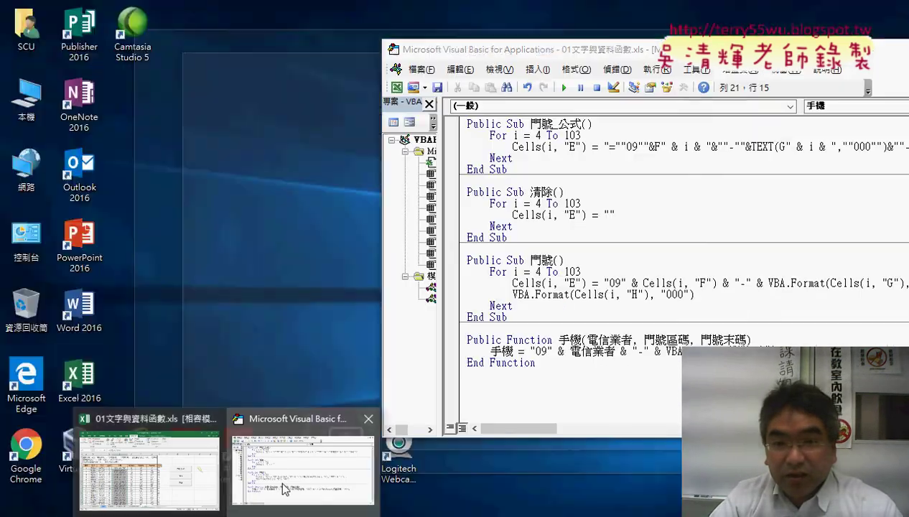
Bring the VBA editor forward, shift it left, and open then cancel Insert > Procedure
{"action": "left_click", "coordinate": [302, 453]}
{"action": "left_click_drag", "start_coordinate": [542, 52], "coordinate": [163, 58]}
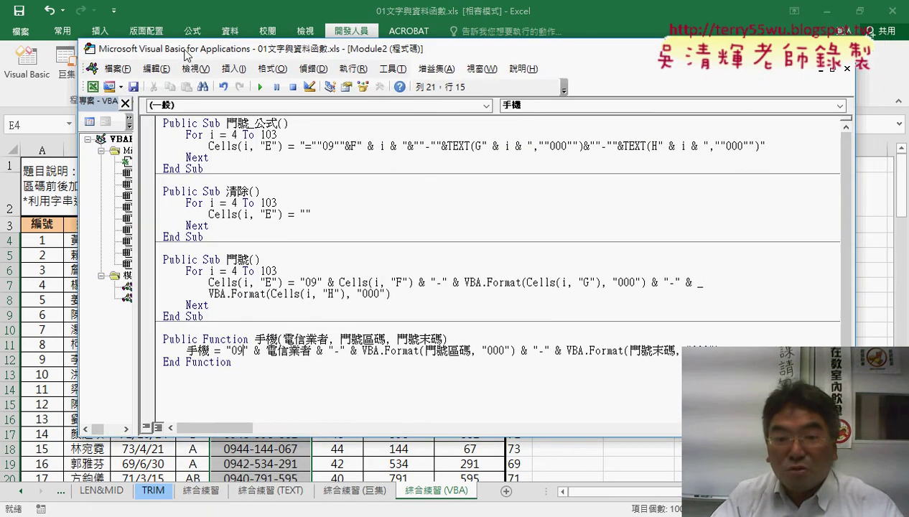
{"action": "left_click", "coordinate": [378, 343]}
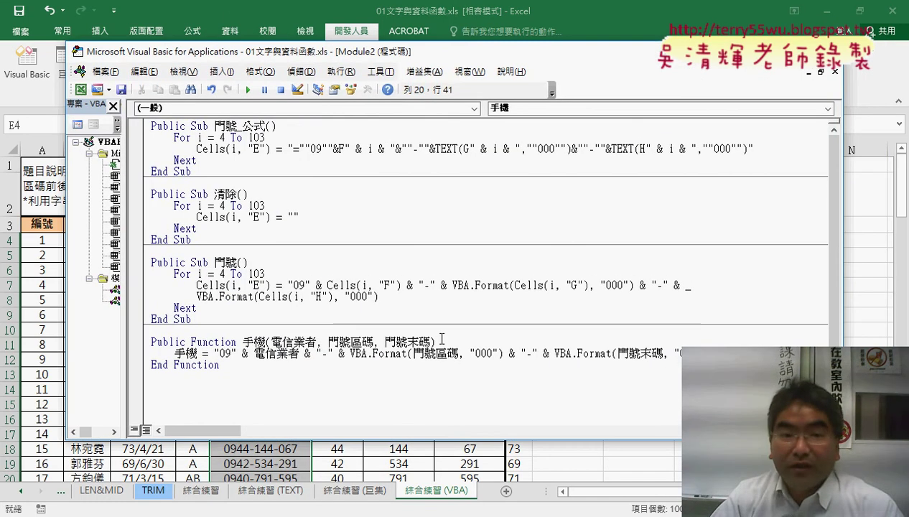
{"action": "left_click", "coordinate": [436, 342]}
{"action": "left_click", "coordinate": [222, 71]}
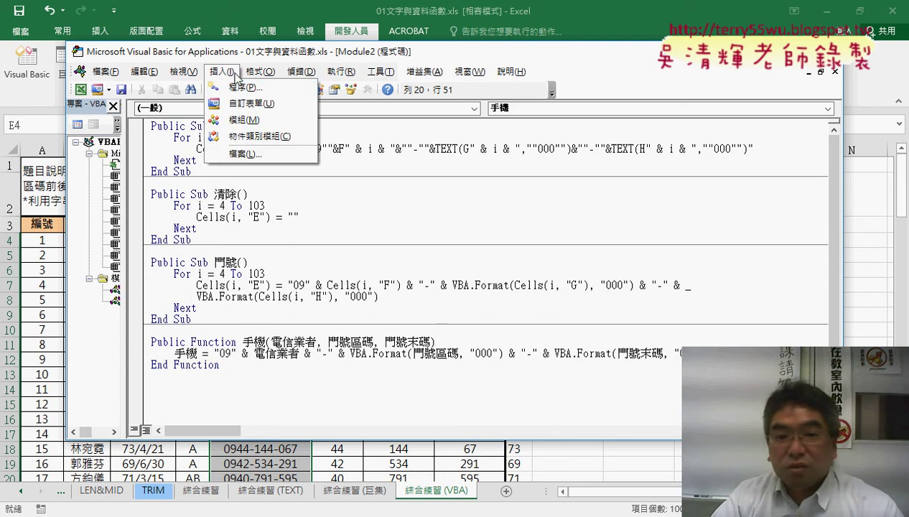
{"action": "left_click", "coordinate": [252, 86]}
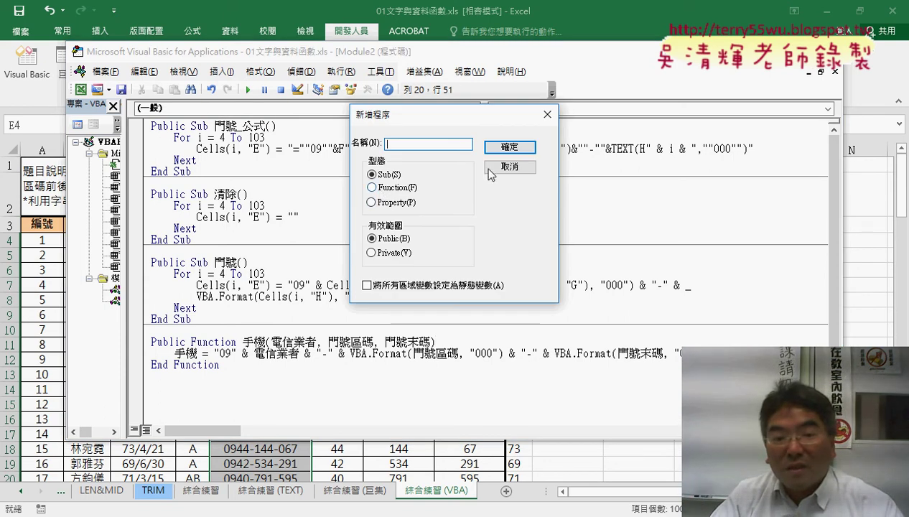
{"action": "left_click", "coordinate": [509, 166]}
Highlight the 手機 function's parameters, its phone-string expression, and then its name
{"action": "left_click_drag", "start_coordinate": [271, 342], "coordinate": [435, 342]}
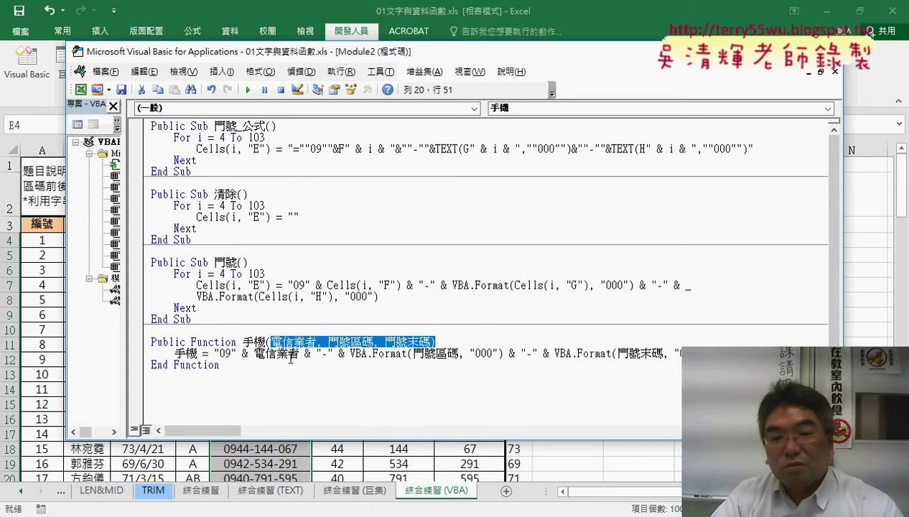
{"action": "left_click_drag", "start_coordinate": [213, 353], "coordinate": [718, 352]}
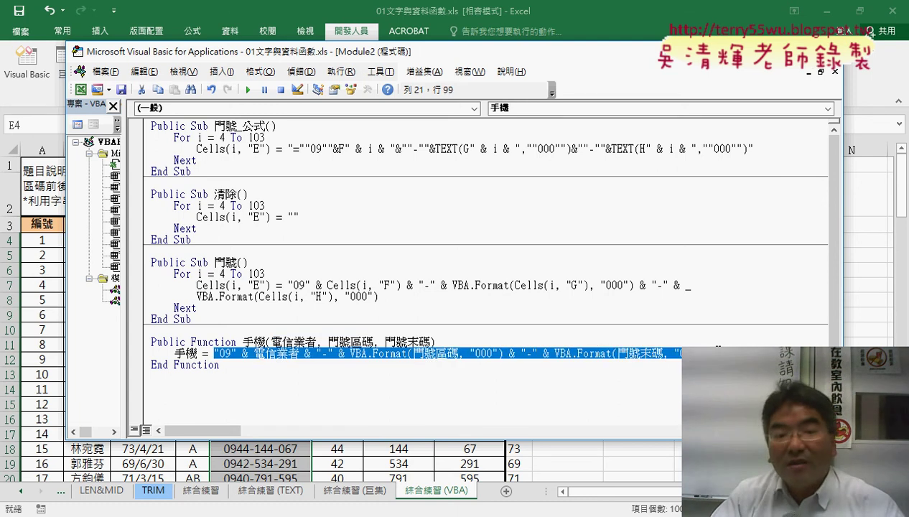
{"action": "double_click", "coordinate": [244, 341]}
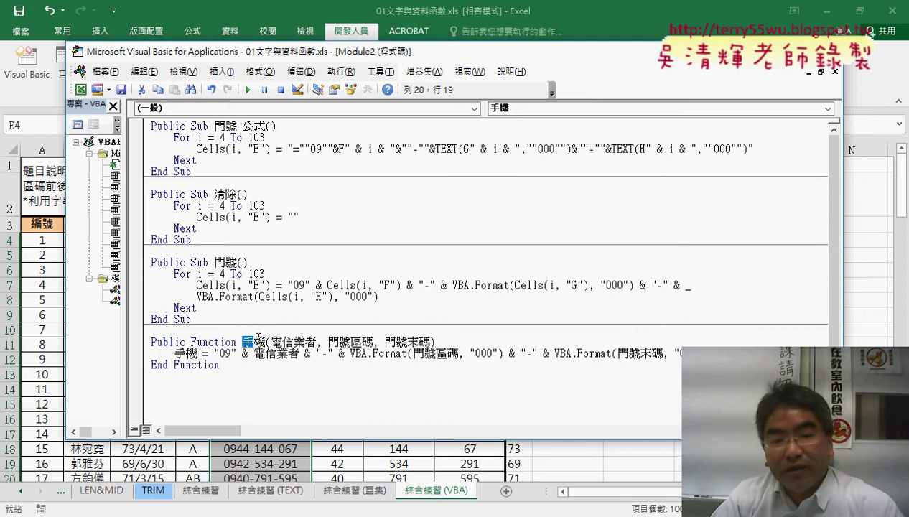
Extend the selection over 手機, narrow the editor's right edge, and place the caret after End Function
{"action": "key", "text": "shift+Right"}
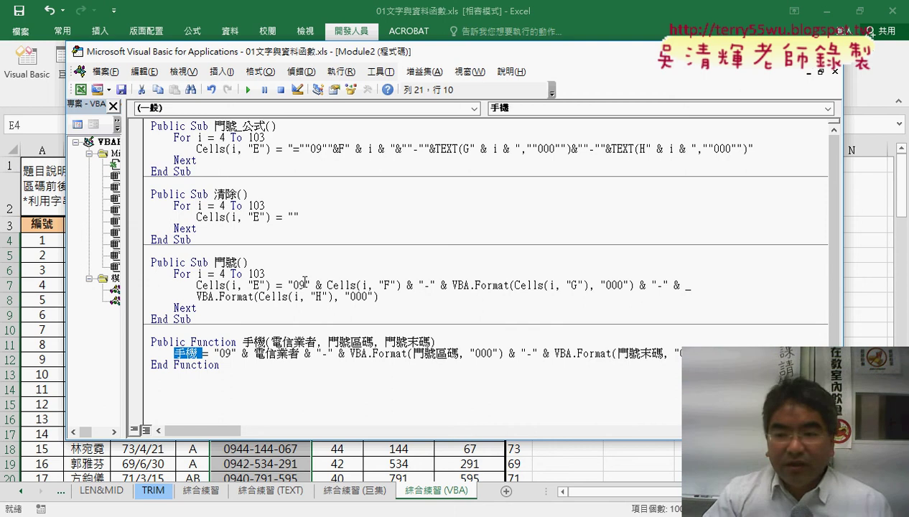
{"action": "left_click_drag", "start_coordinate": [841, 248], "coordinate": [733, 248]}
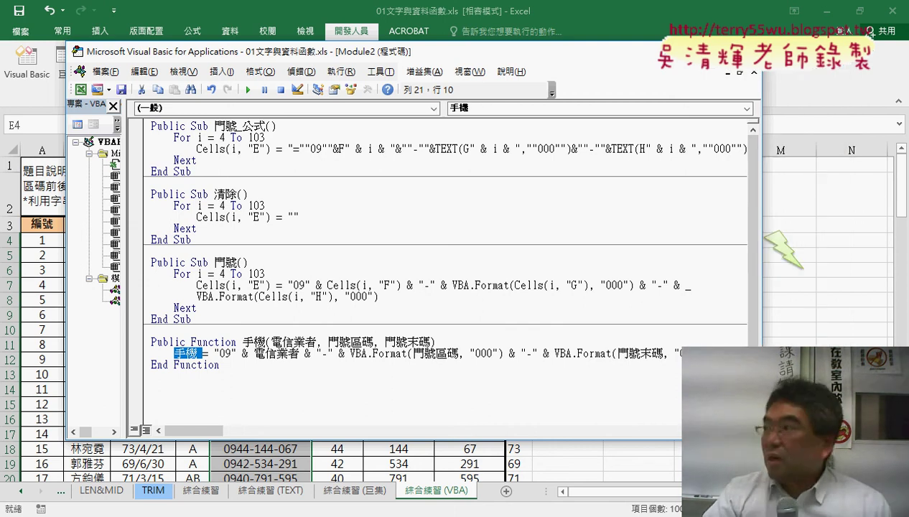
{"action": "left_click", "coordinate": [585, 366]}
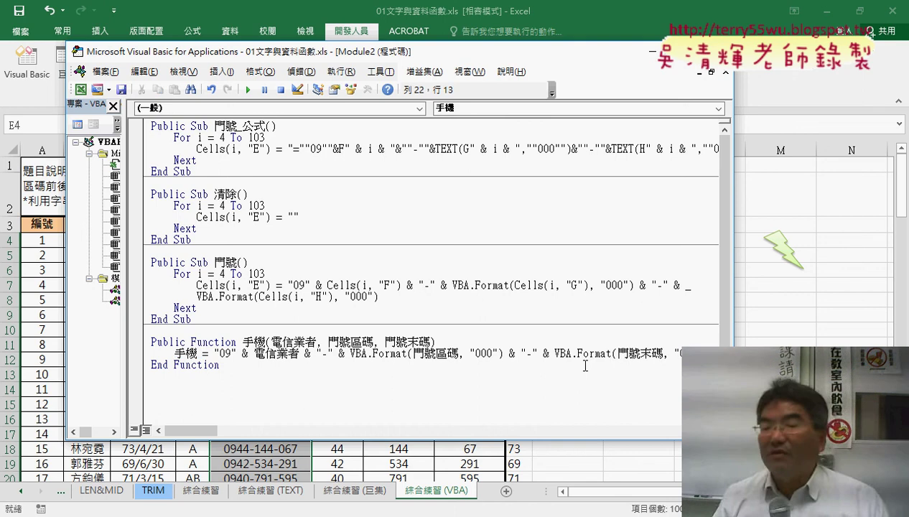